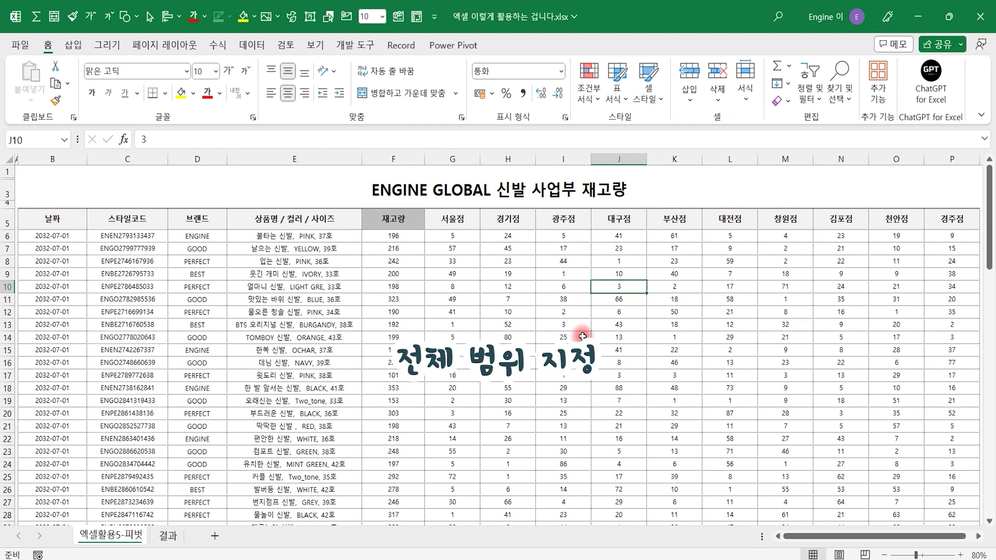
Select the shoe inventory range B5:P70, confirming it reaches row 70, and show the Insert commands.
key(ctrl+a)
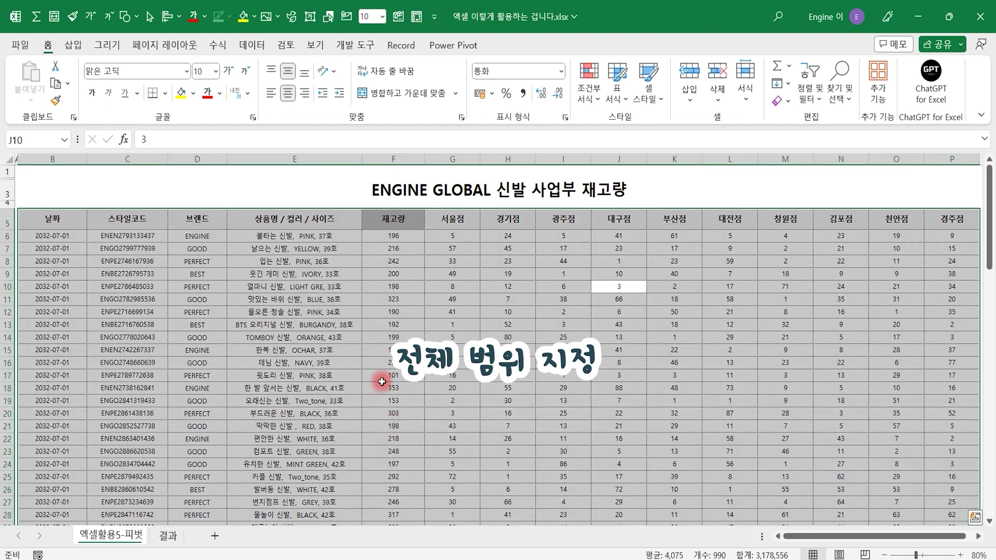
scroll(529, 355, down, 7)
scroll(529, 355, down, 10)
scroll(529, 355, down, 4)
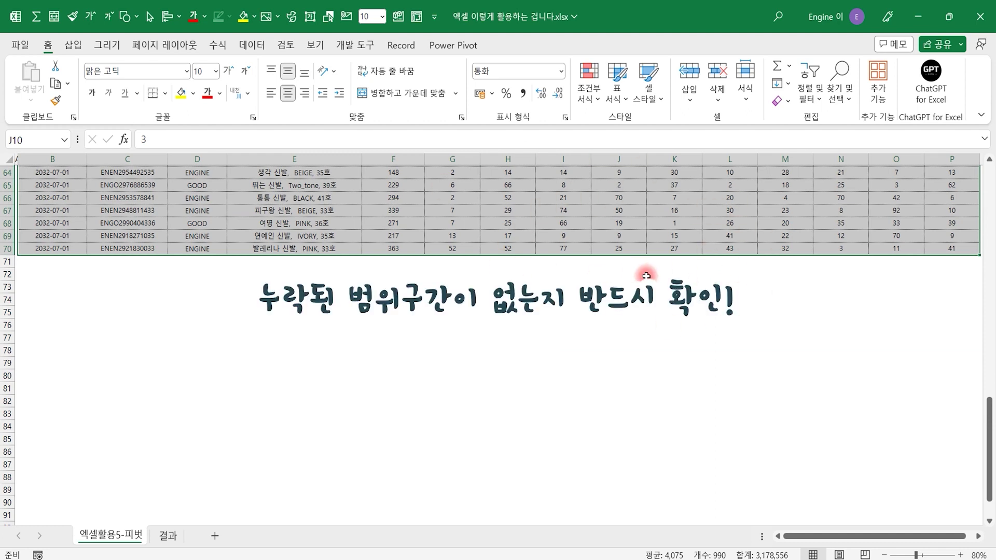
click(74, 45)
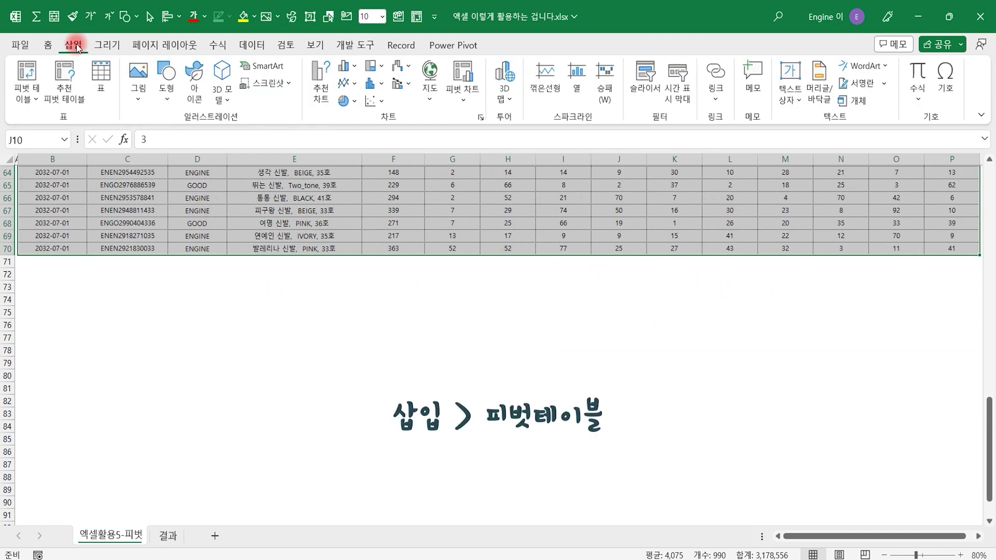
Insert a pivot table from range B5:P70 on a new worksheet and view the 결과 sheet.
click(30, 72)
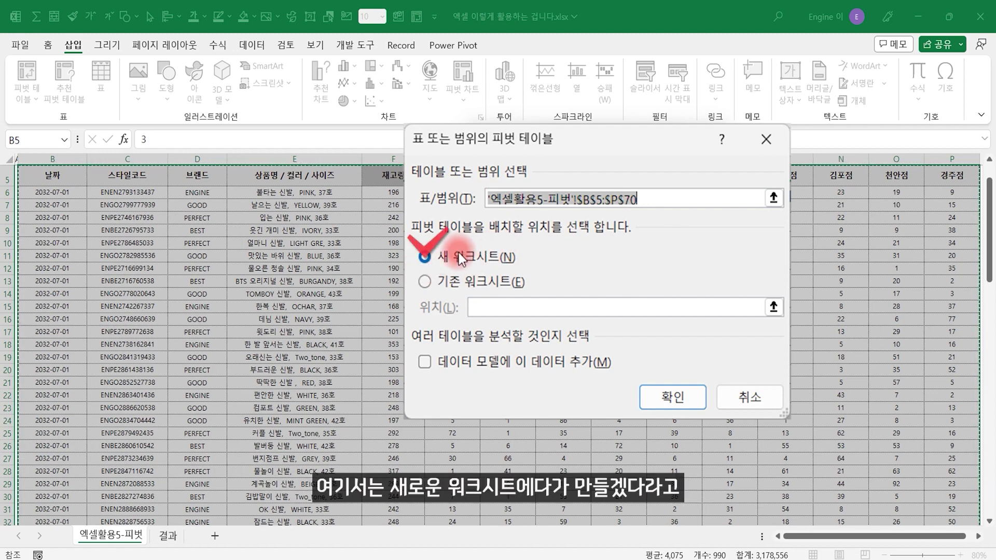
click(674, 398)
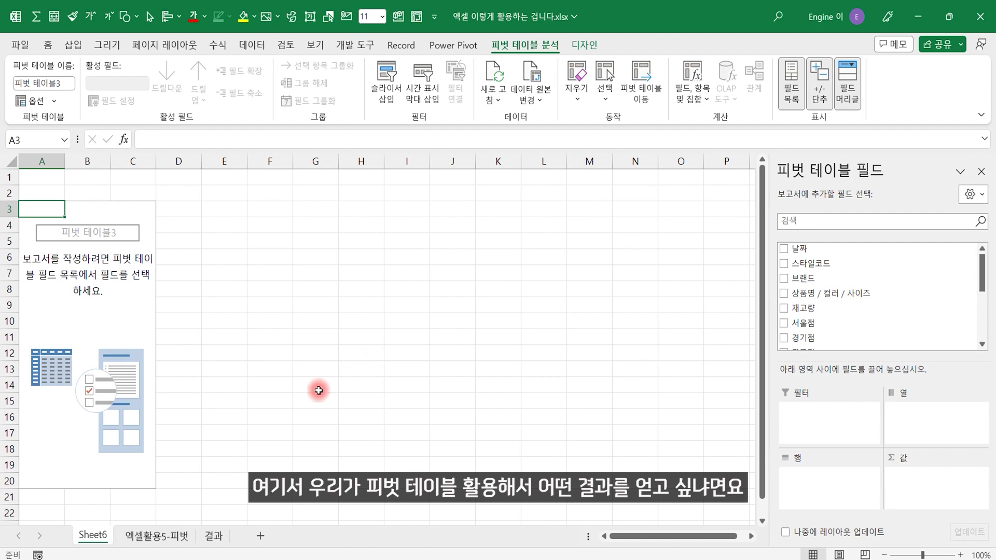
click(222, 537)
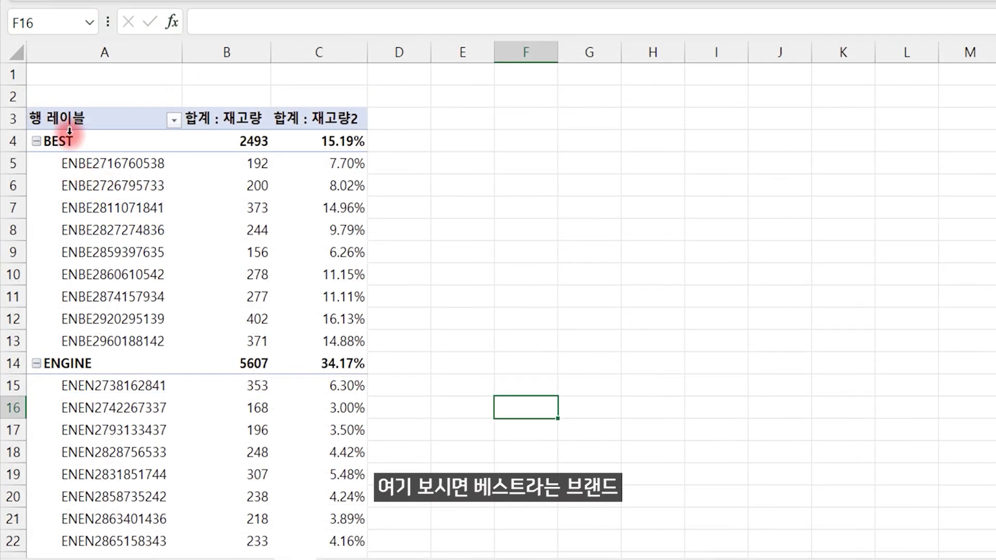
Browse the 결과 pivot, selecting the BEST, ENGINE and PERFECT brand groups.
click(69, 140)
click(85, 363)
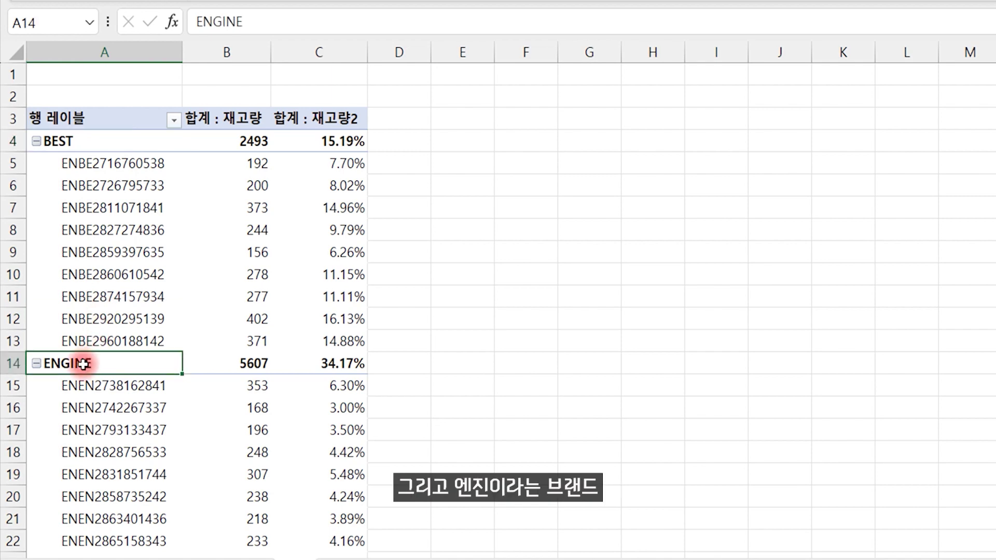
scroll(83, 364, down, 4)
scroll(84, 365, down, 7)
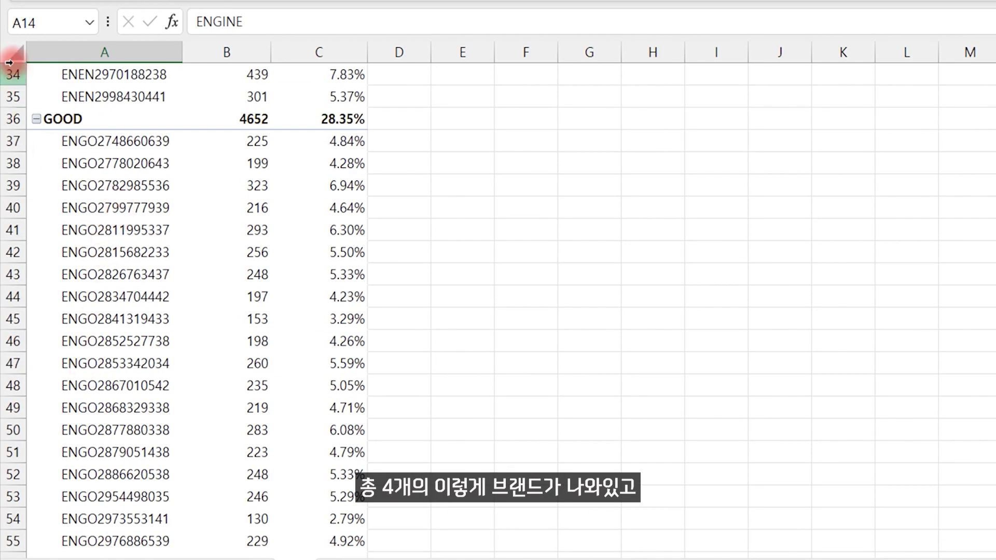
scroll(98, 269, down, 1)
scroll(90, 317, down, 4)
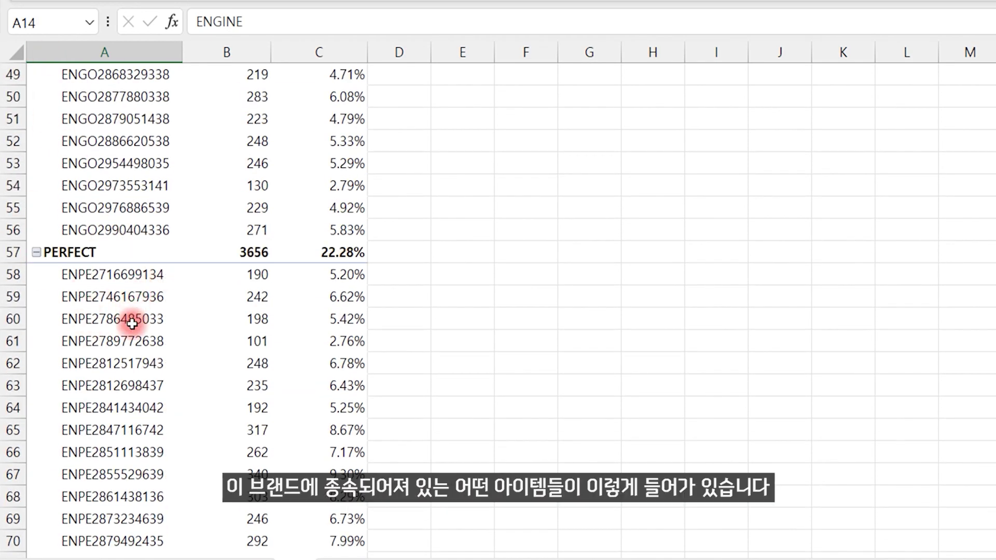
drag(107, 282, 134, 540)
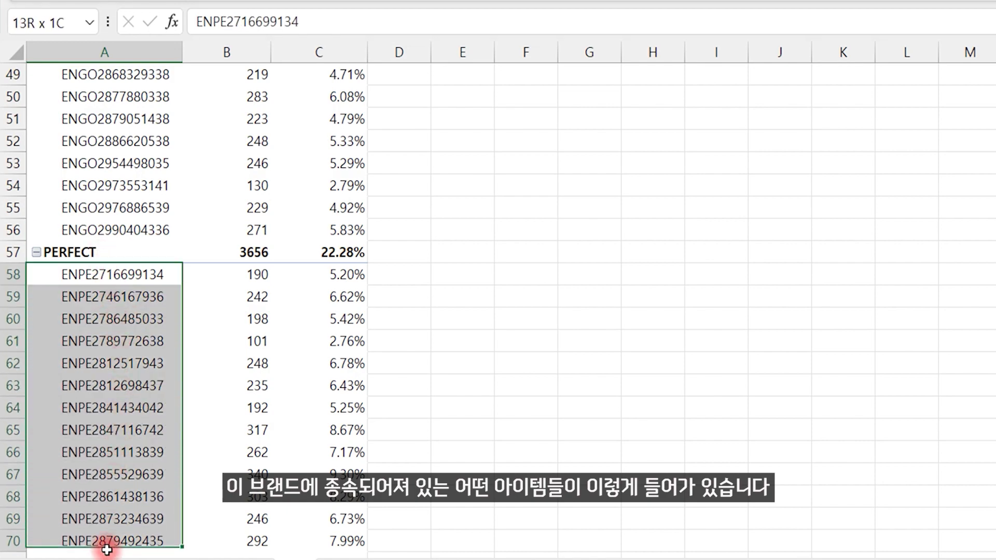
click(114, 408)
scroll(109, 400, down, 4)
scroll(109, 399, up, 5)
scroll(115, 337, up, 9)
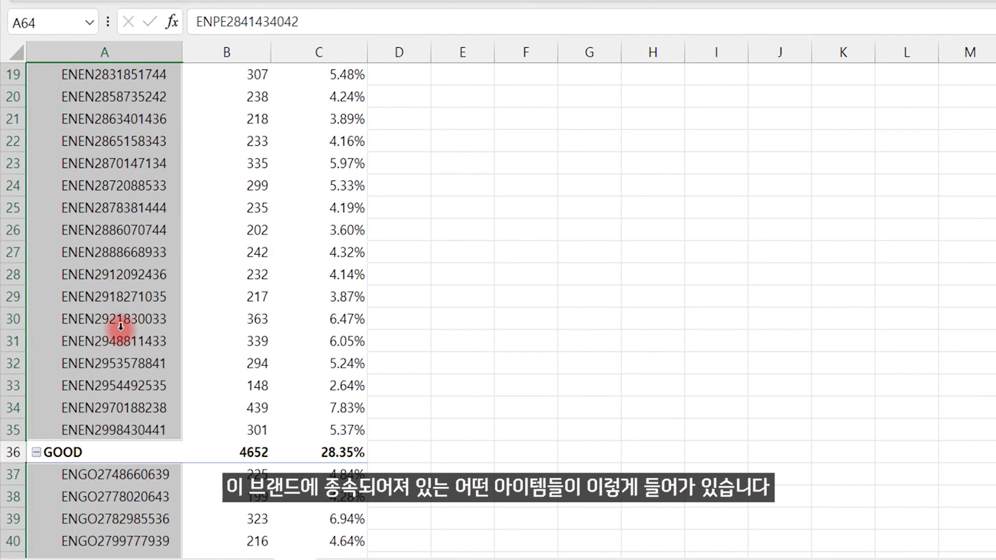
scroll(119, 322, up, 6)
Inspect the BEST style codes in A5:A13 and stock values 373 and 156.
click(132, 209)
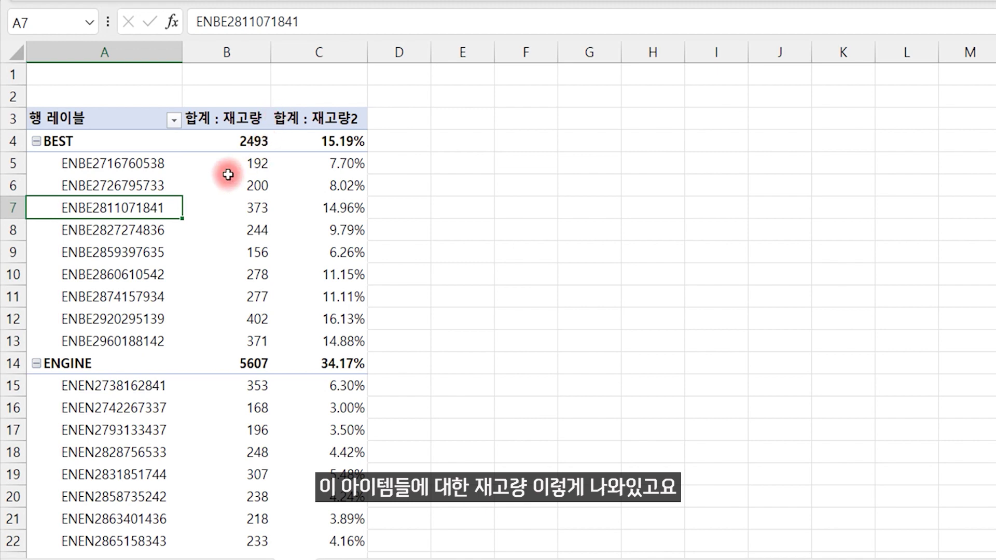
click(237, 201)
click(262, 250)
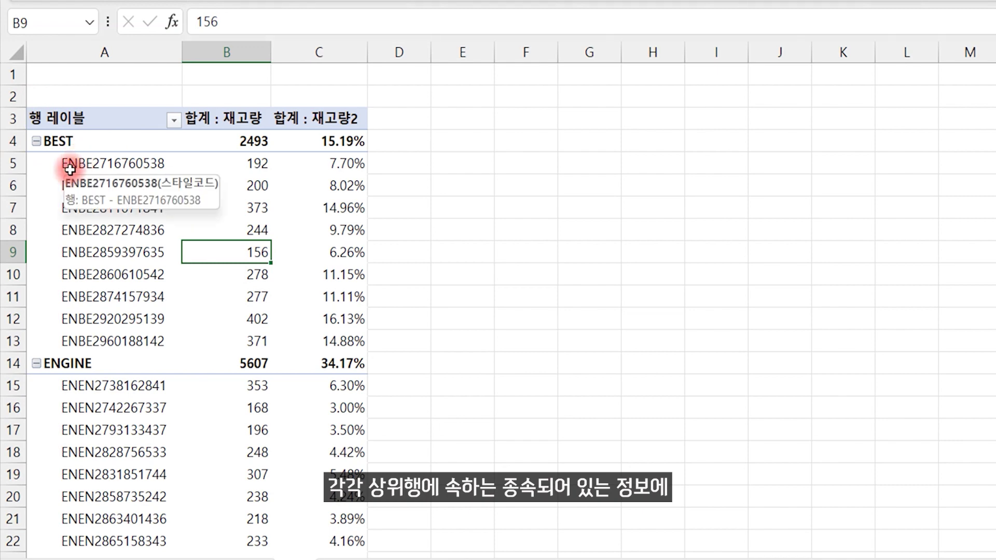
mouse_move(78, 164)
mouse_down()
mouse_move(116, 202)
mouse_move(116, 341)
mouse_up()
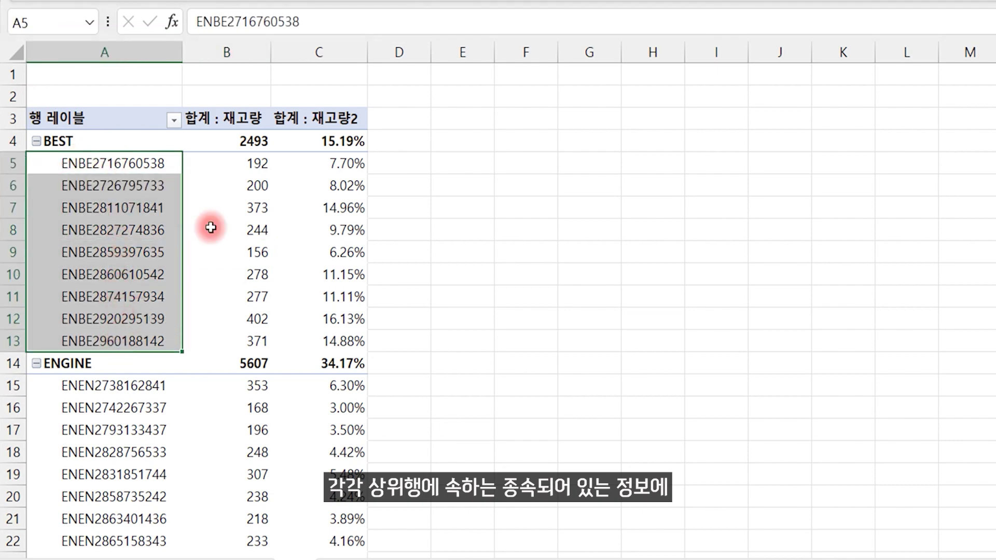
Select the BEST percentages C5:C13 and the ENGINE percentages, confirming each sums to 100%.
click(336, 165)
drag(349, 185, 337, 337)
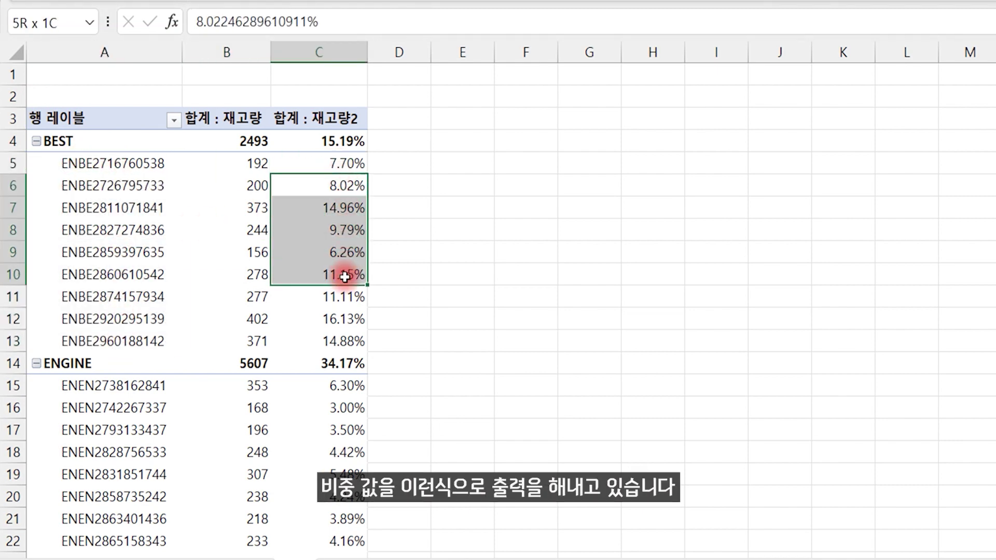
drag(334, 165, 327, 347)
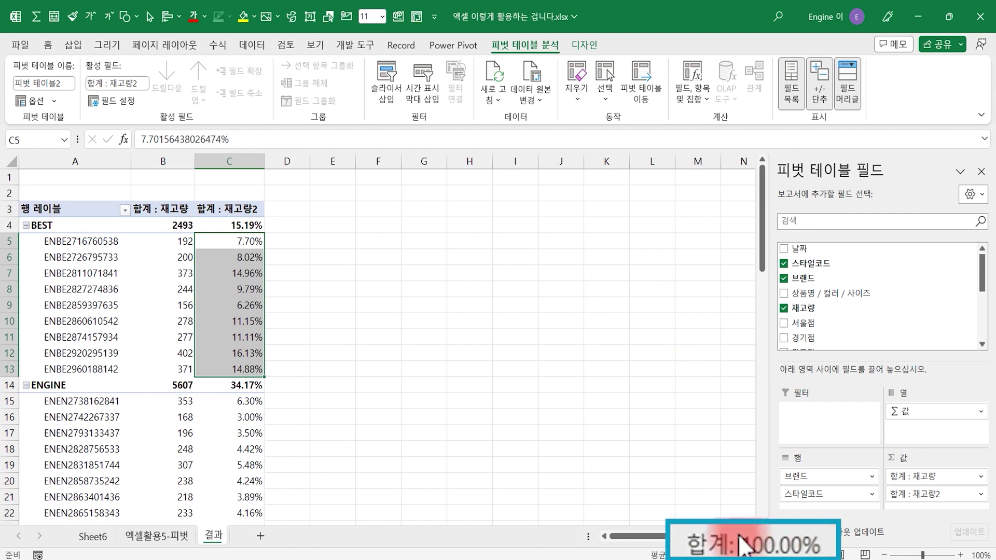
mouse_move(249, 401)
mouse_down()
mouse_move(240, 289)
mouse_move(236, 480)
mouse_up()
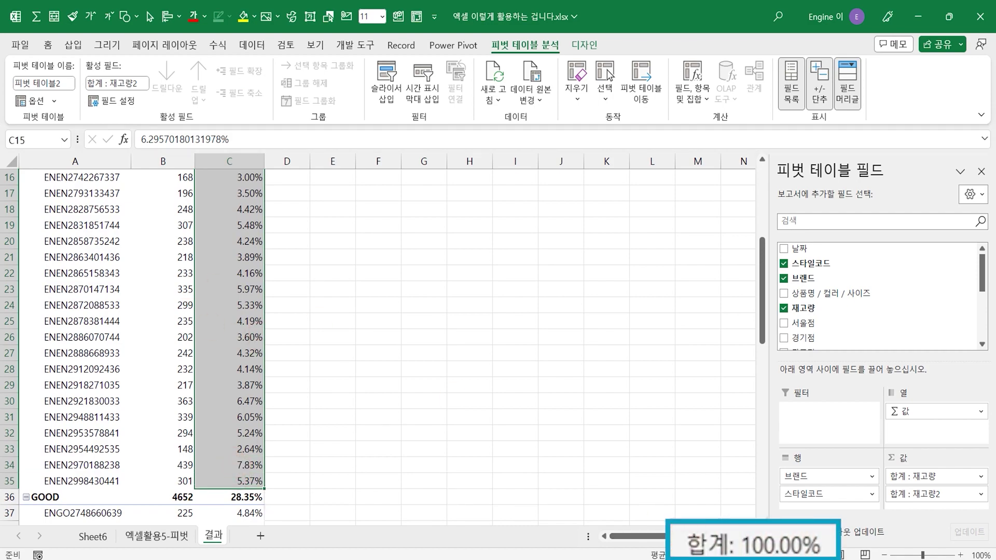
scroll(318, 404, up, 5)
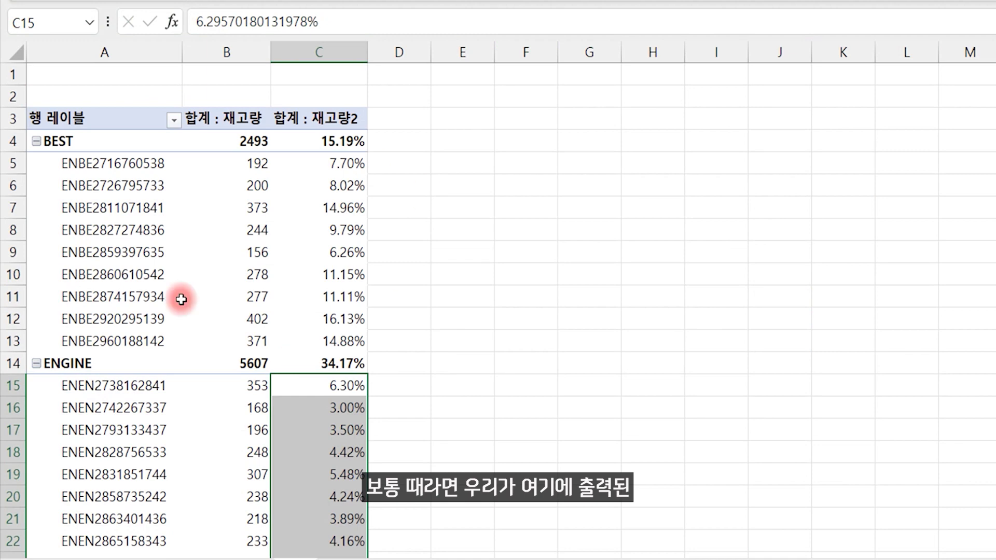
click(288, 282)
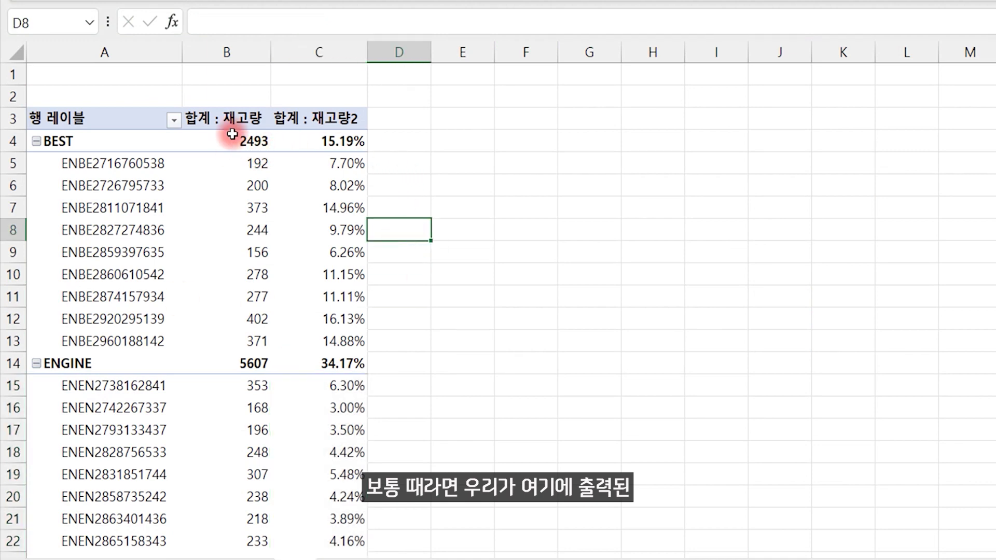
Enter =B5/$B$4 in D5 and fill it down to D13.
click(406, 162)
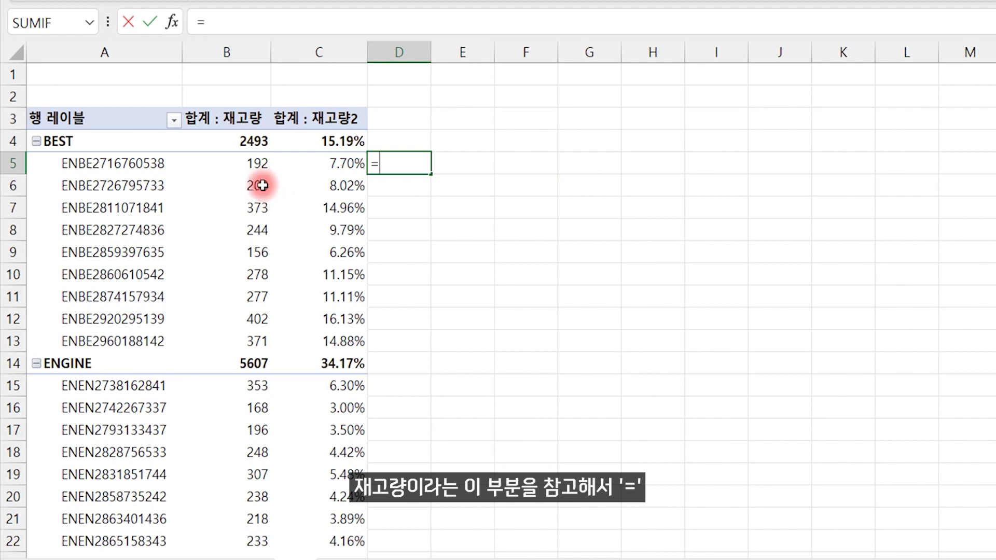
click(250, 165)
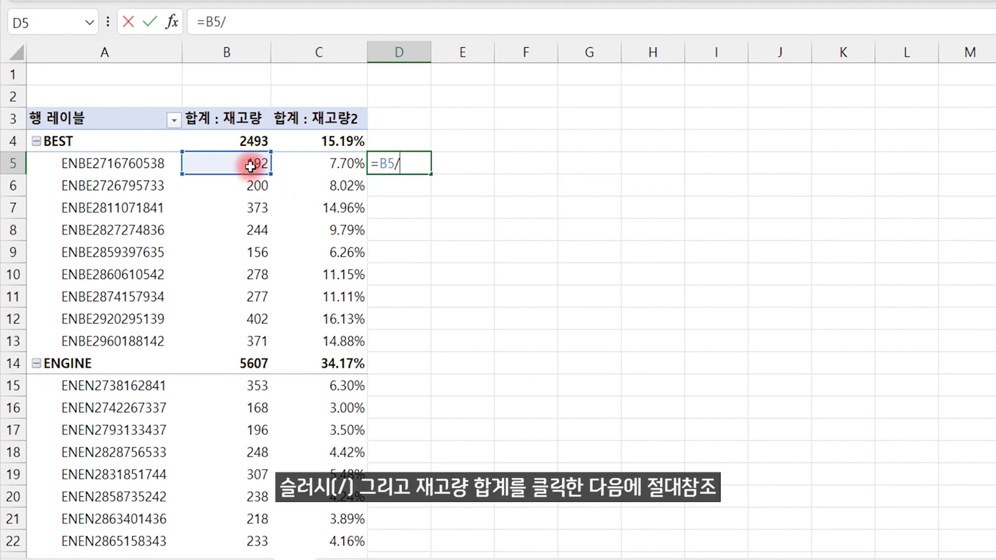
click(245, 140)
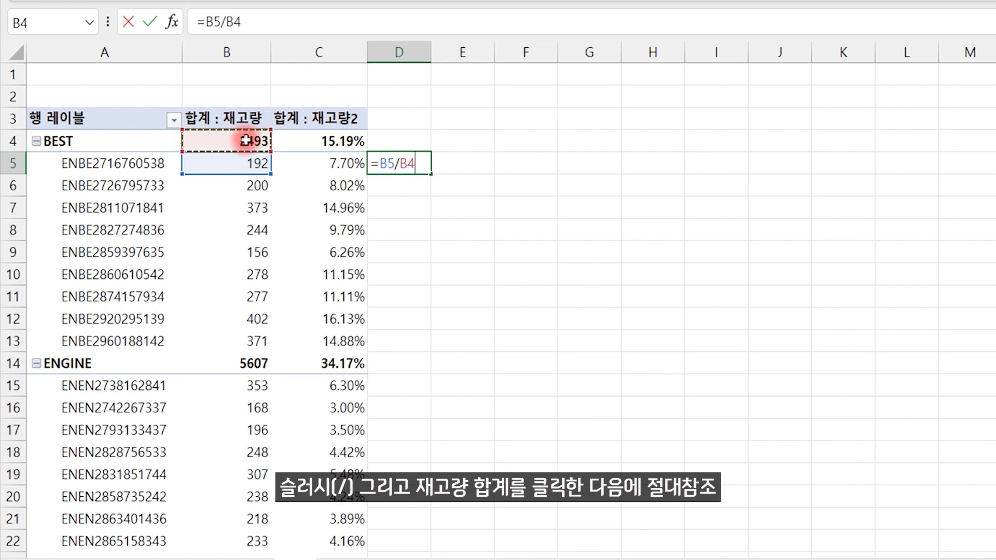
key(F4)
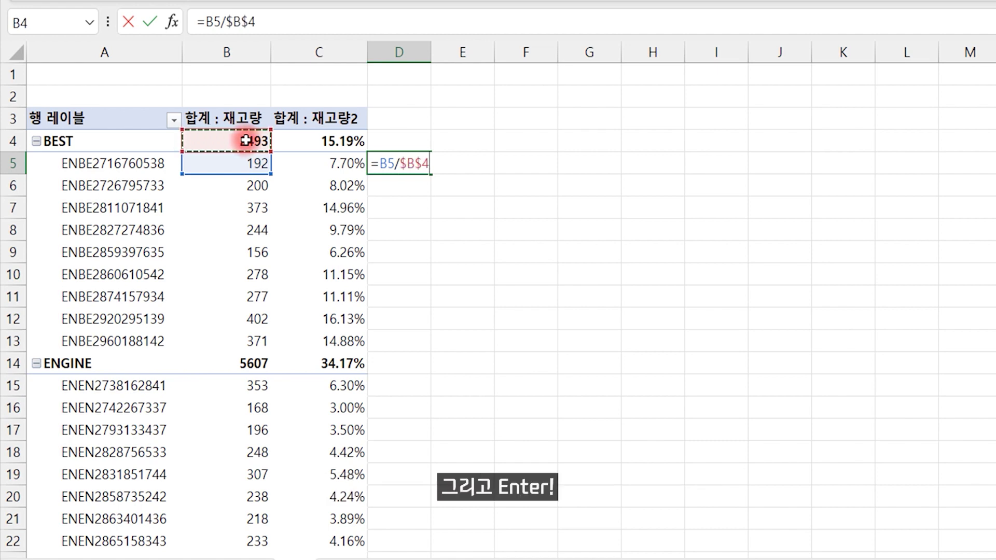
key(Return)
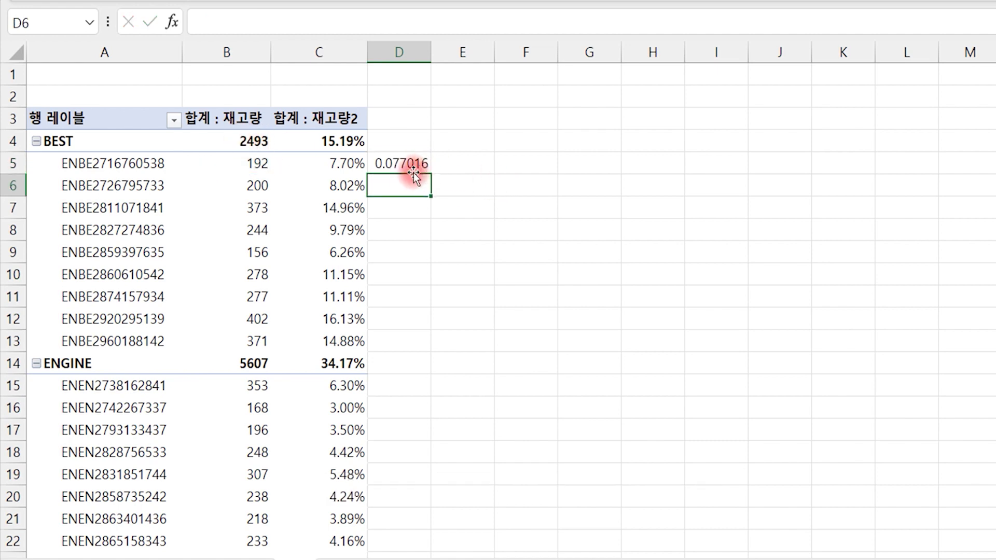
click(412, 164)
drag(429, 171, 415, 342)
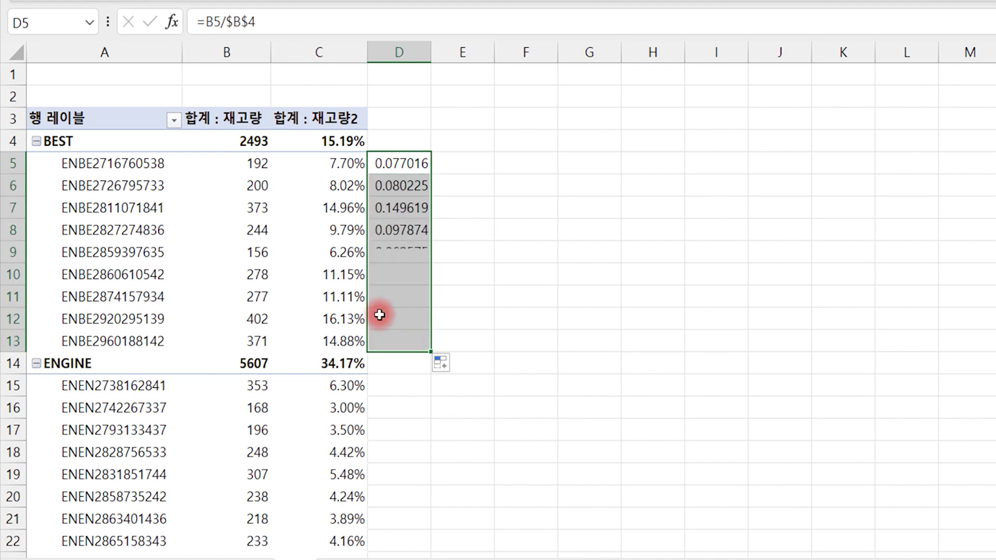
Format D5:D13 as percentages with two decimal places.
drag(397, 163, 395, 345)
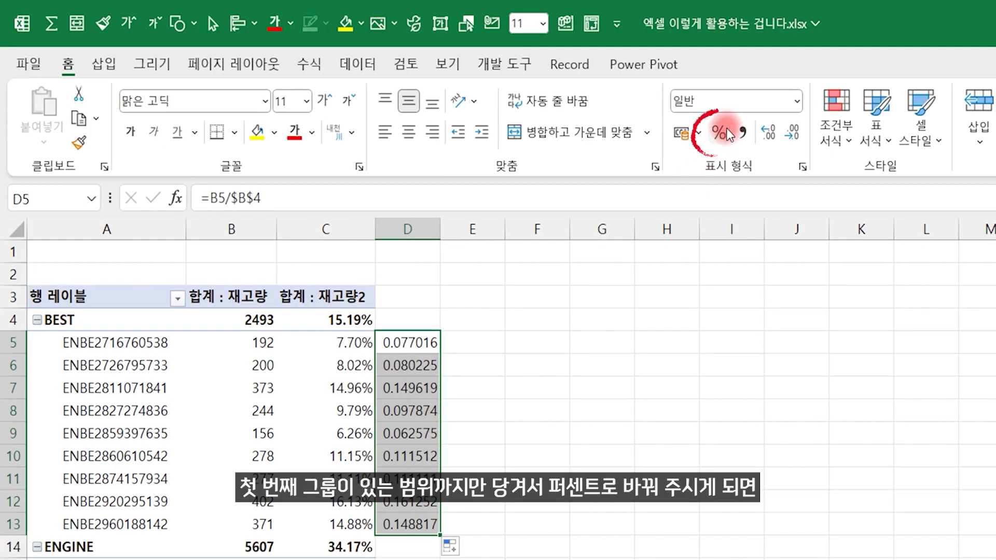
click(718, 133)
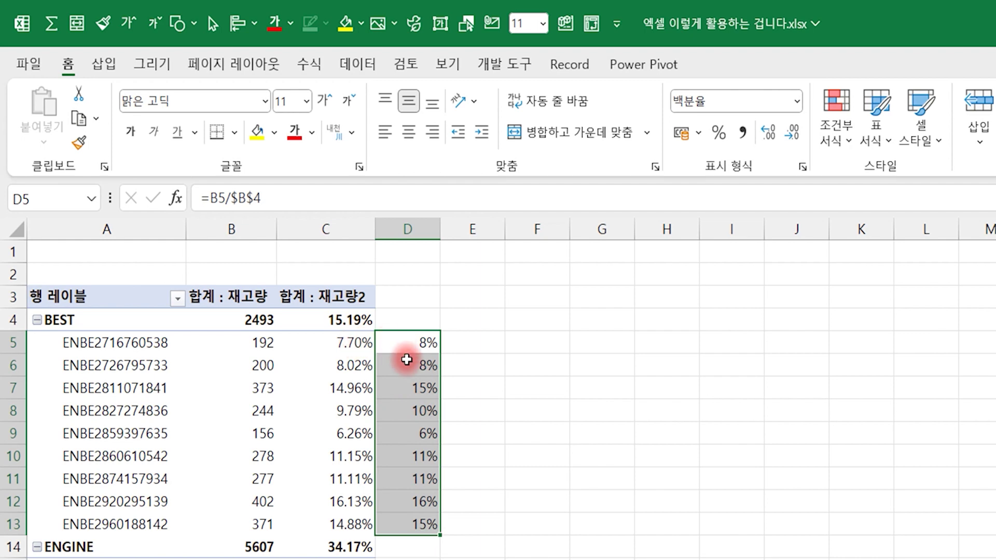
click(769, 134)
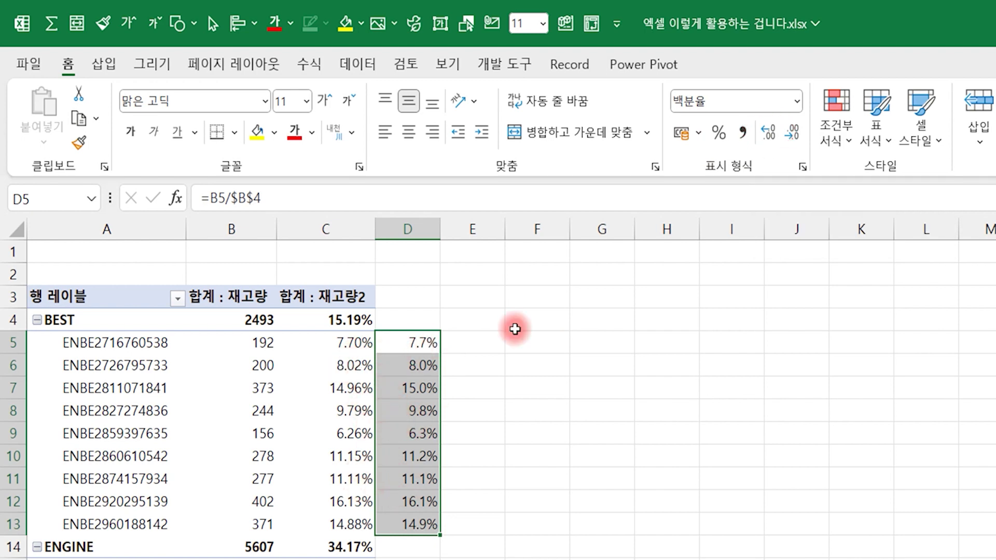
click(768, 136)
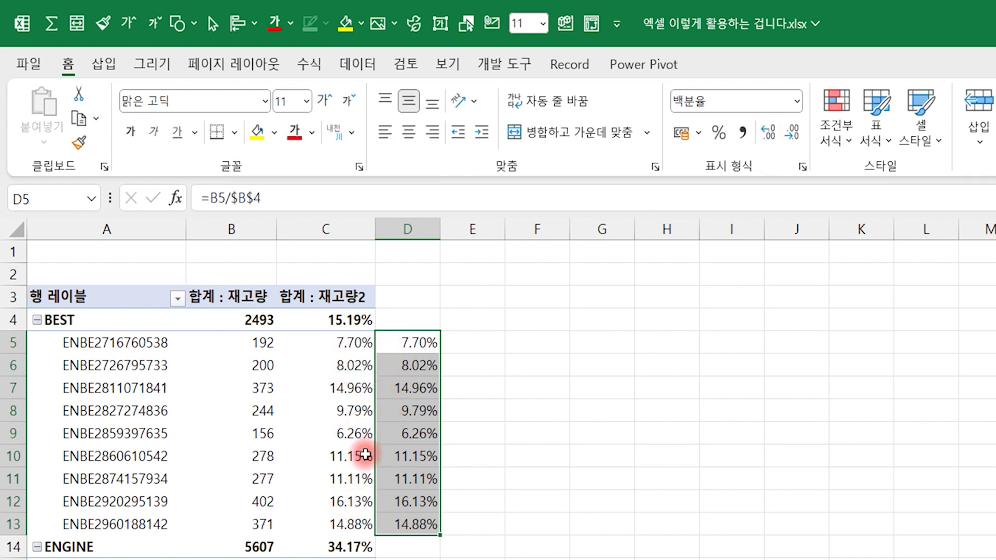
click(548, 507)
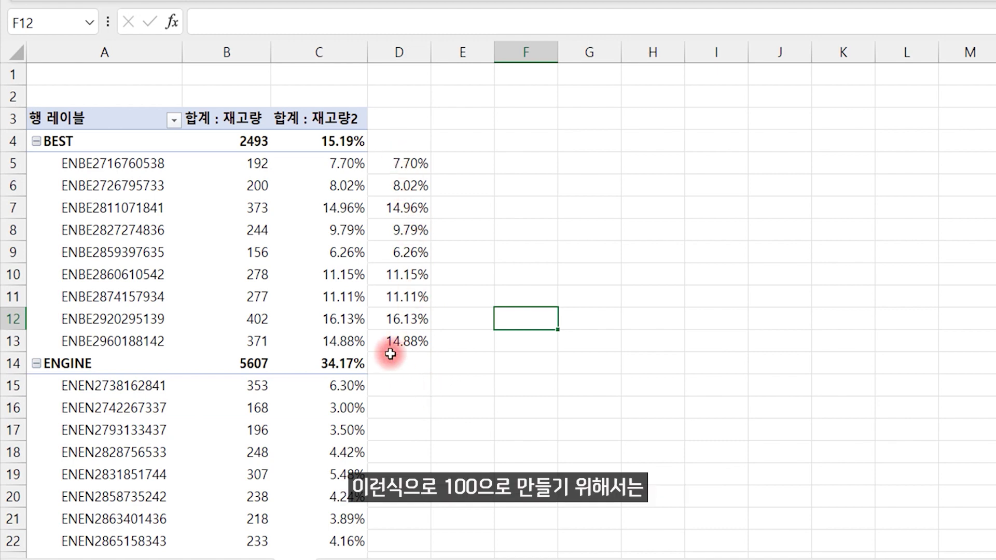
click(394, 381)
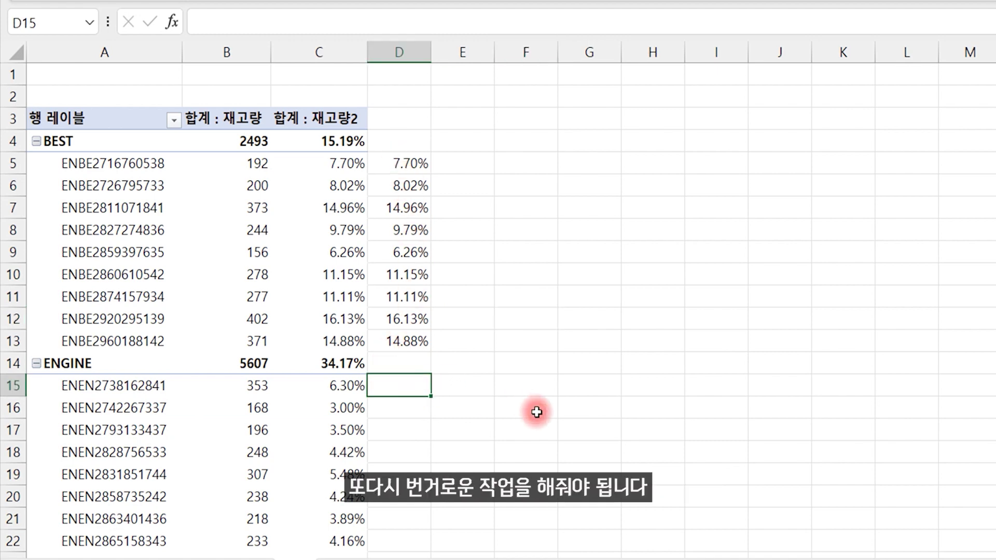
Enter =B15/$B$14 in D15 and fill it down to D35 for the ENGINE shares.
click(254, 387)
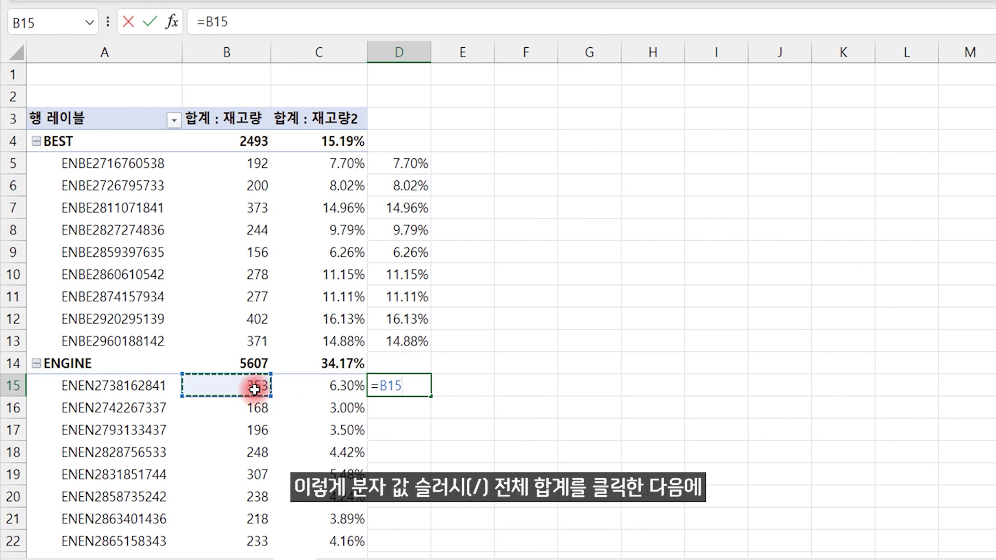
text(/)
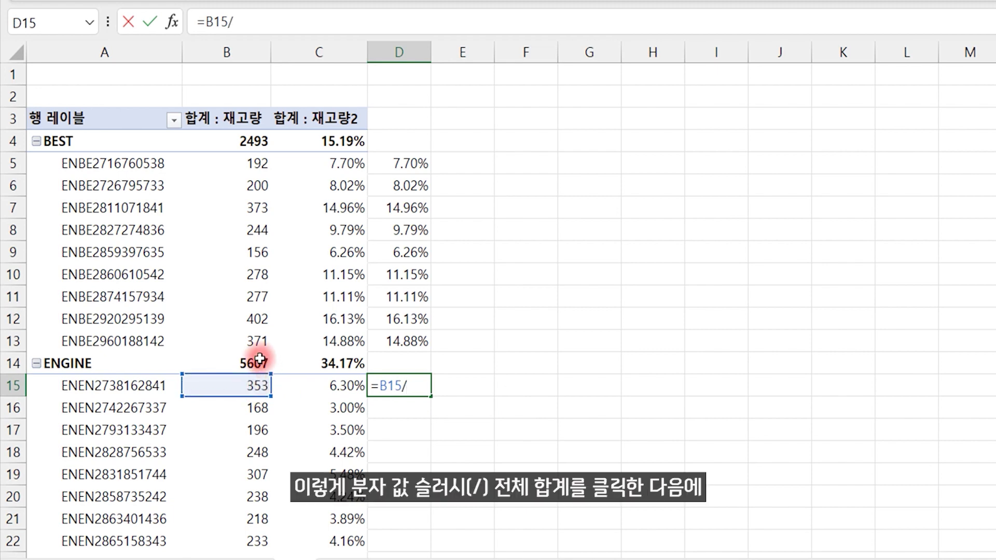
click(257, 358)
key(F4)
key(Return)
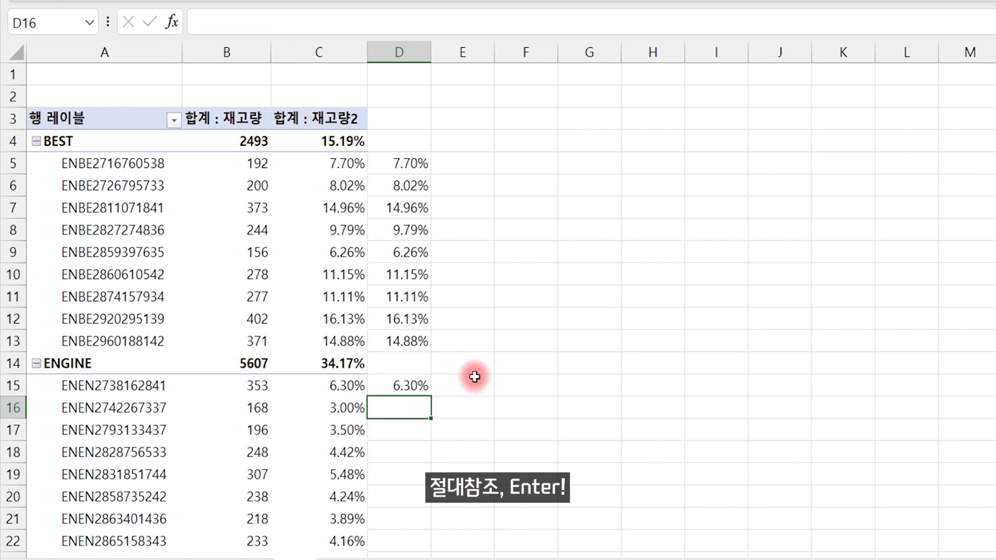
scroll(462, 363, down, 3)
click(405, 179)
drag(430, 196, 407, 551)
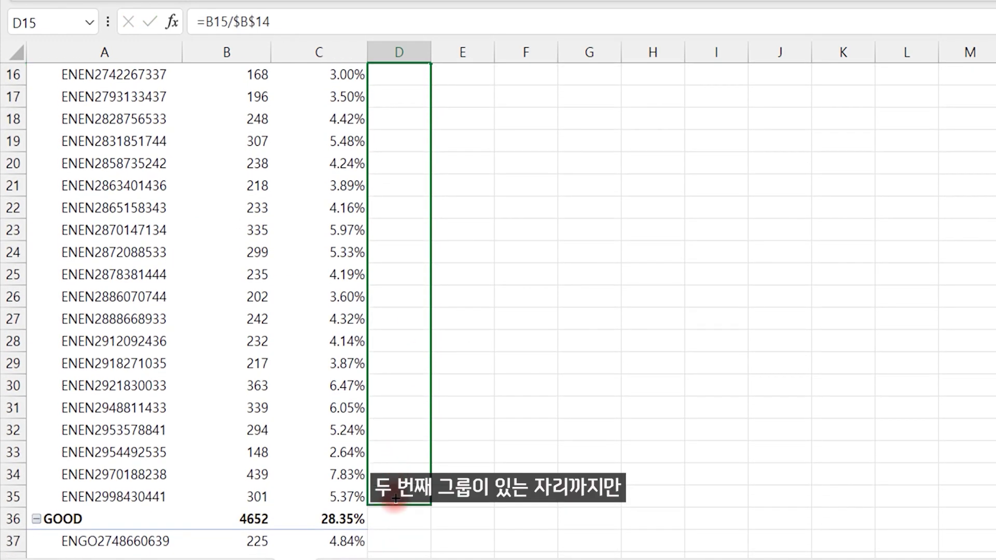
drag(407, 551, 391, 503)
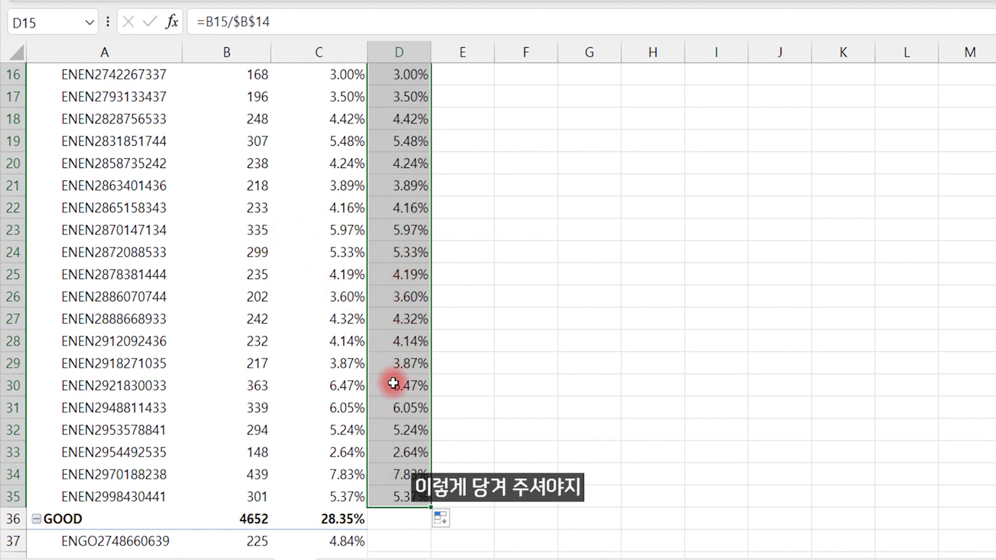
scroll(405, 356, up, 2)
scroll(408, 357, up, 3)
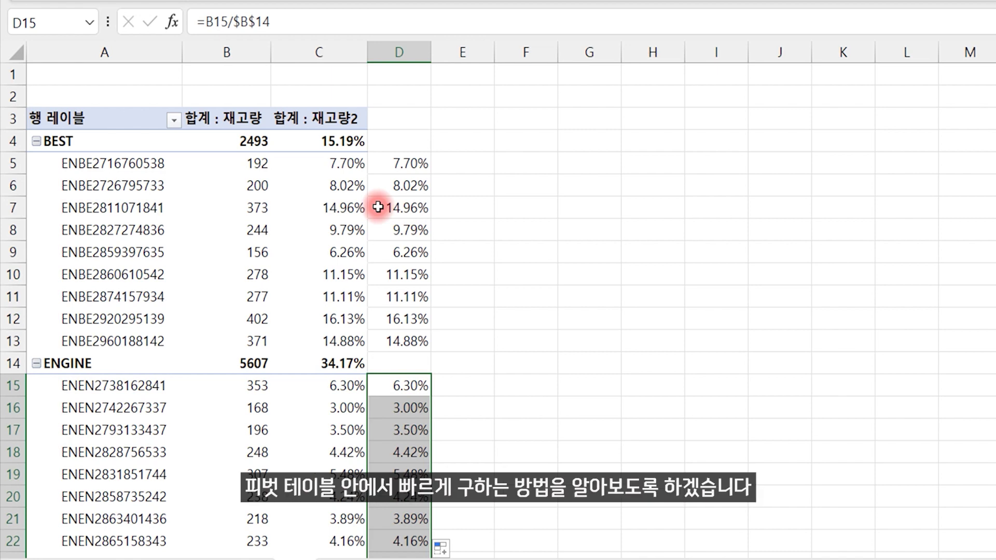
click(411, 165)
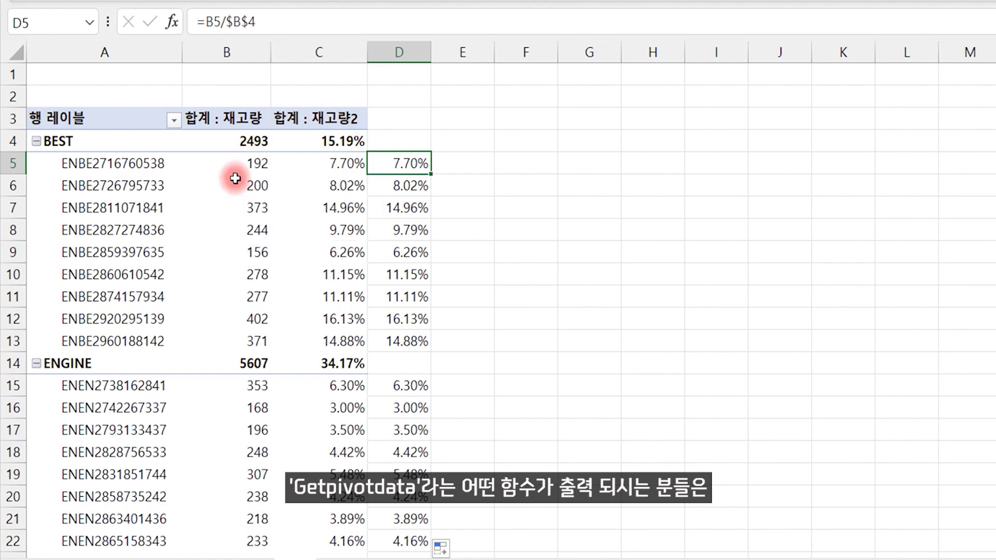
Turn off Generate GetPivotData in the PivotTable options, then go to the 엑셀활용5-피벗 sheet.
click(275, 223)
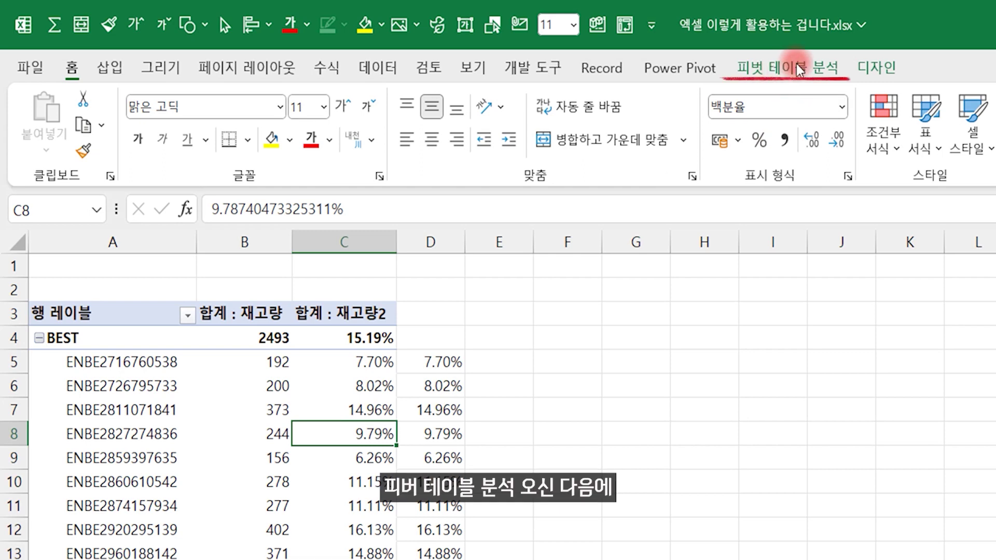
click(776, 70)
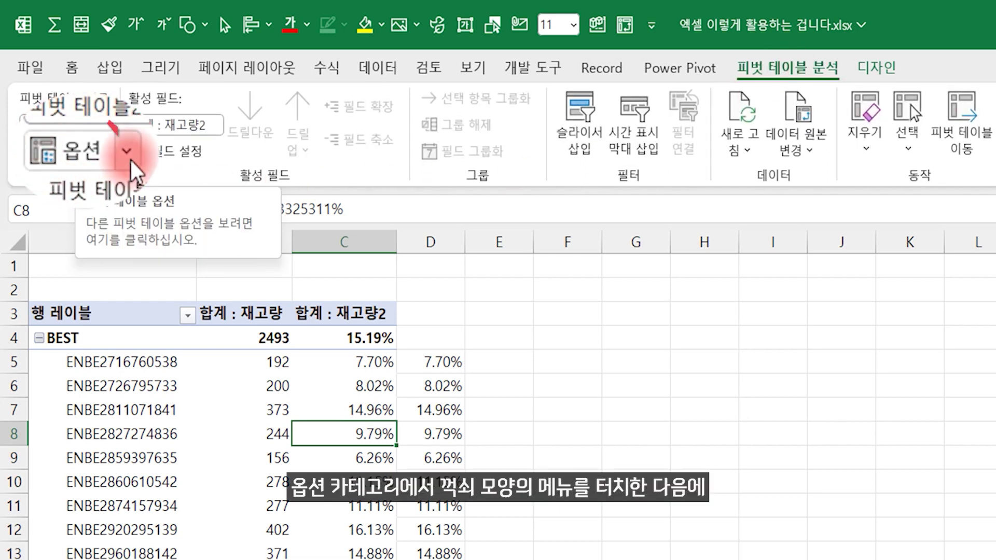
click(82, 154)
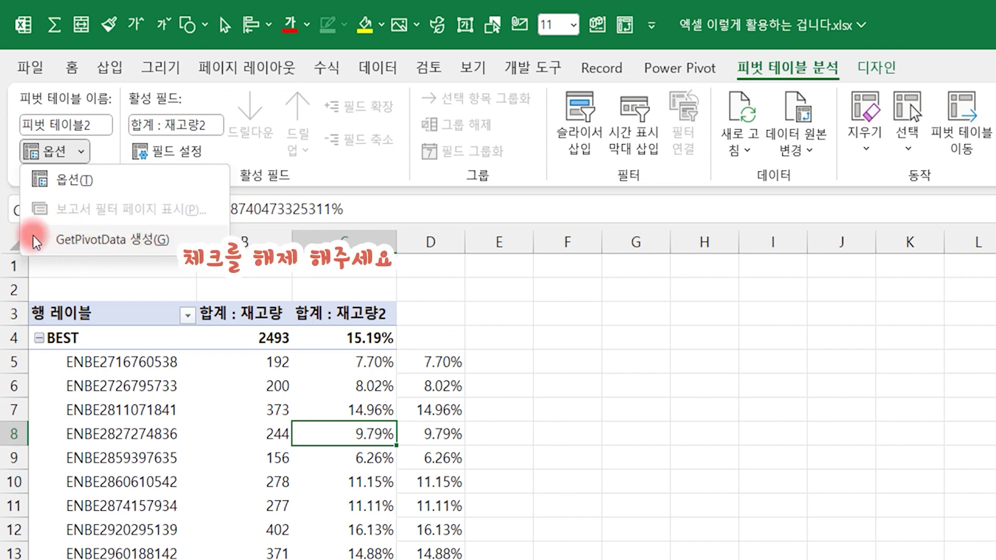
click(434, 383)
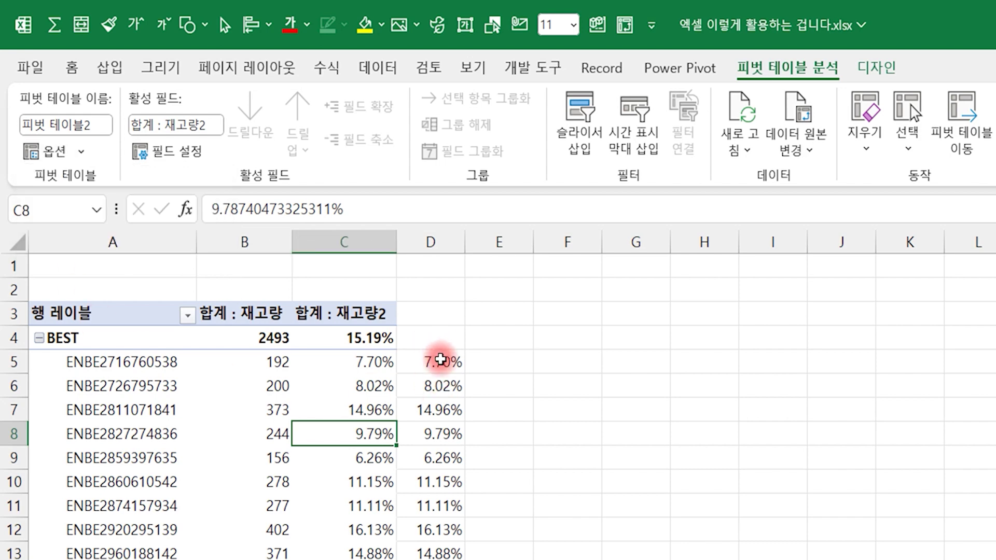
click(440, 358)
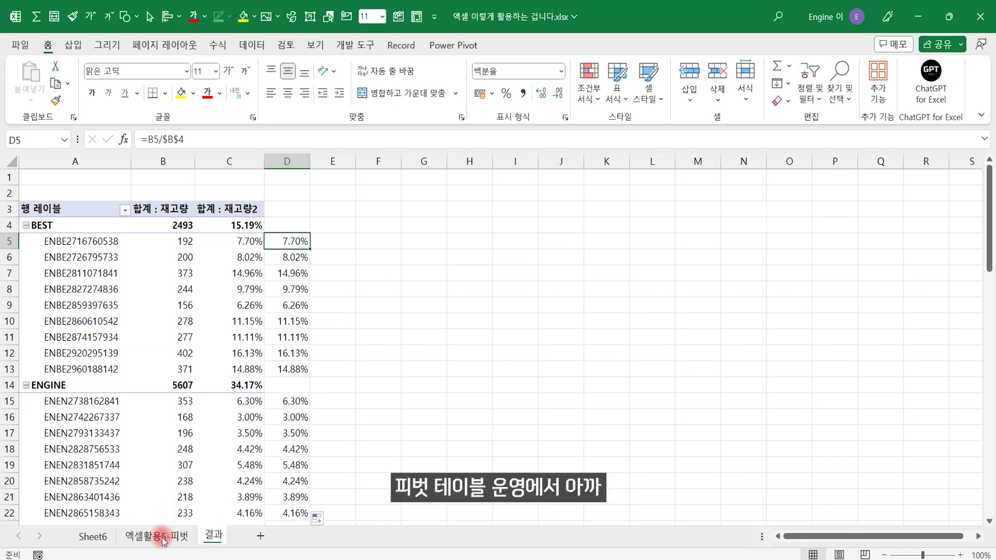
click(163, 537)
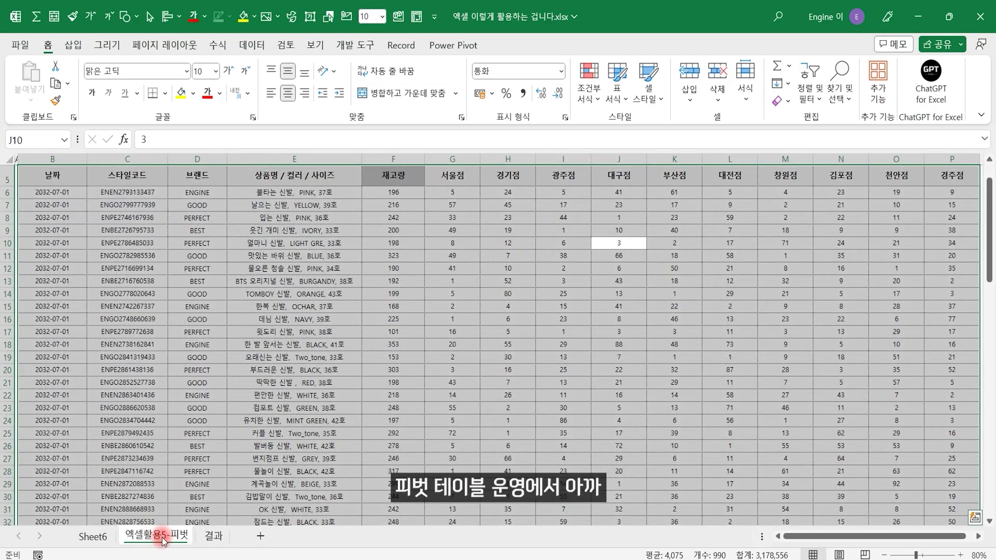
Rename Sheet6, which holds the empty PivotTable3, to 피벗실습.
click(91, 536)
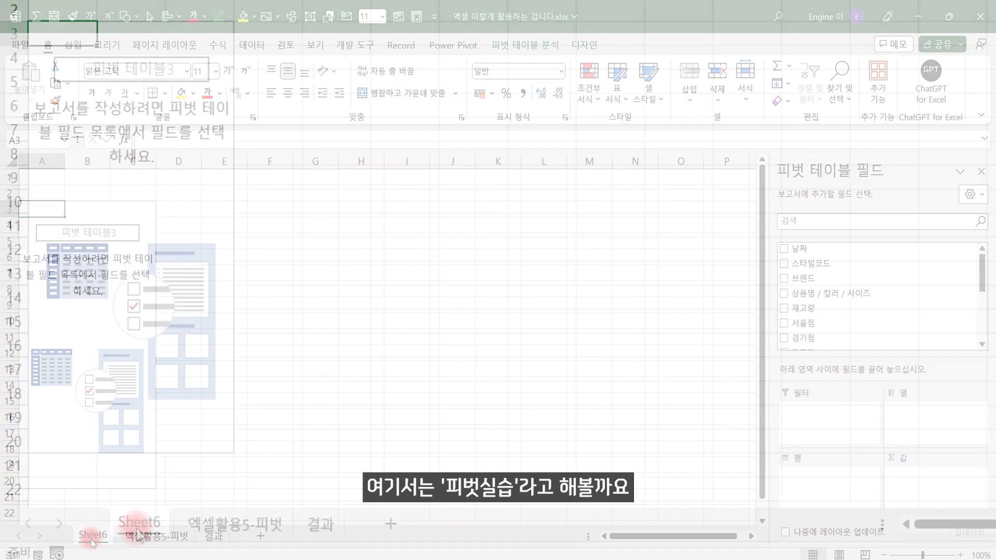
double_click(136, 523)
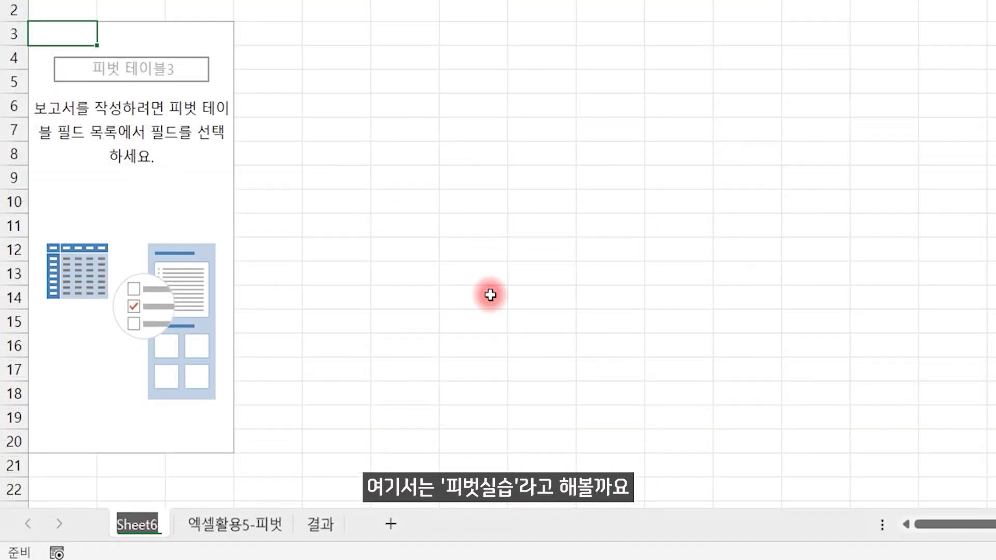
text(ㅍㅣ벗)
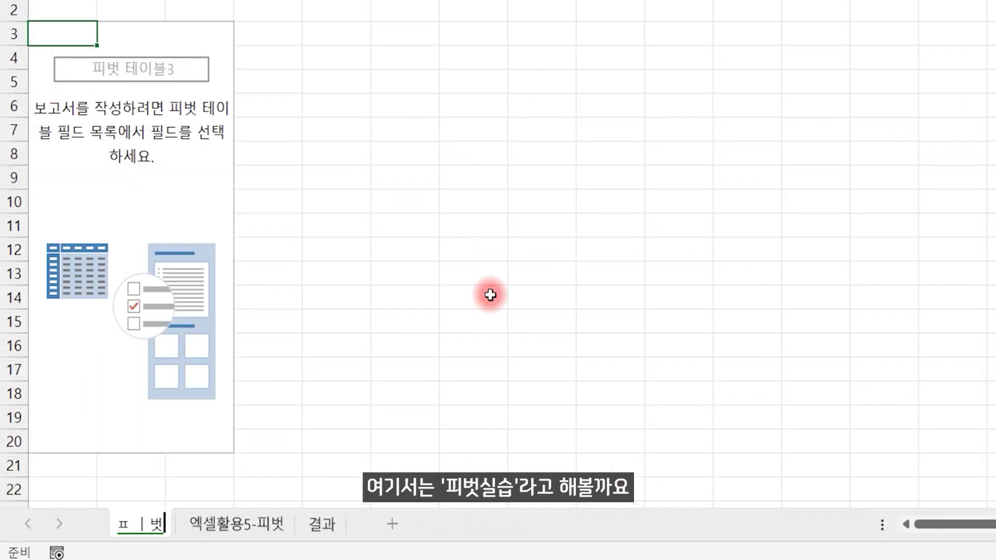
text(벗실습)
key(Return)
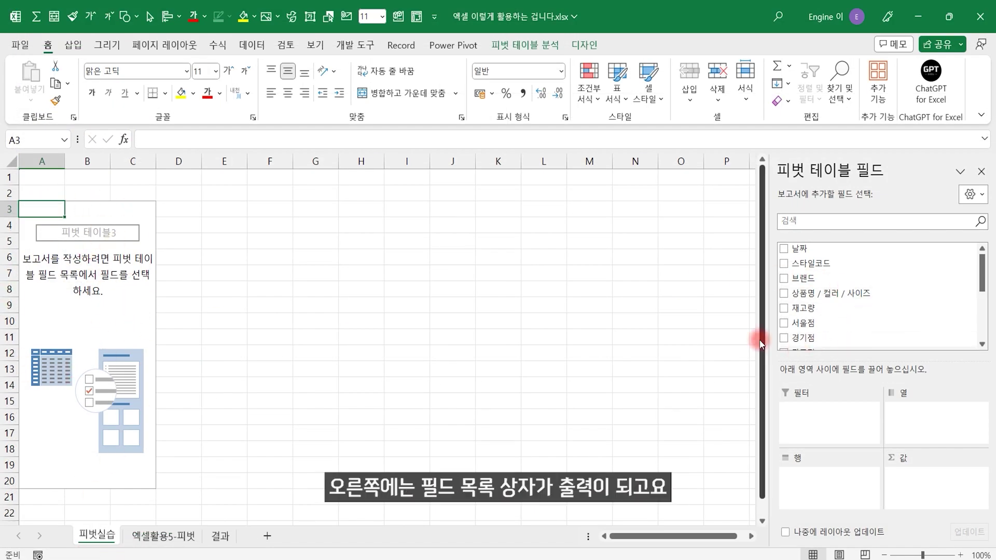
mouse_move(830, 294)
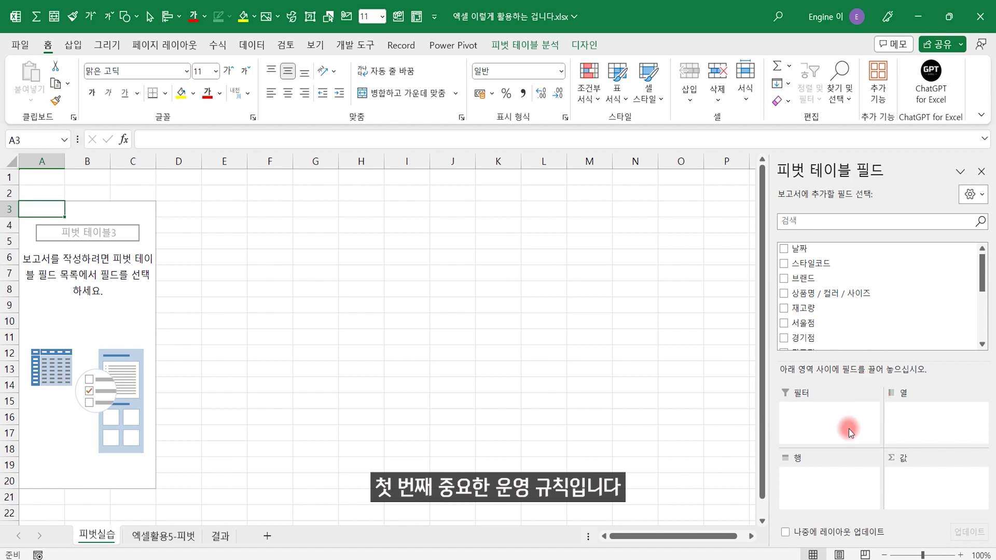
Add 브랜드 and 상품명 / 컬러 / 사이즈 as row fields and 재고량 as summed values.
click(785, 280)
click(784, 294)
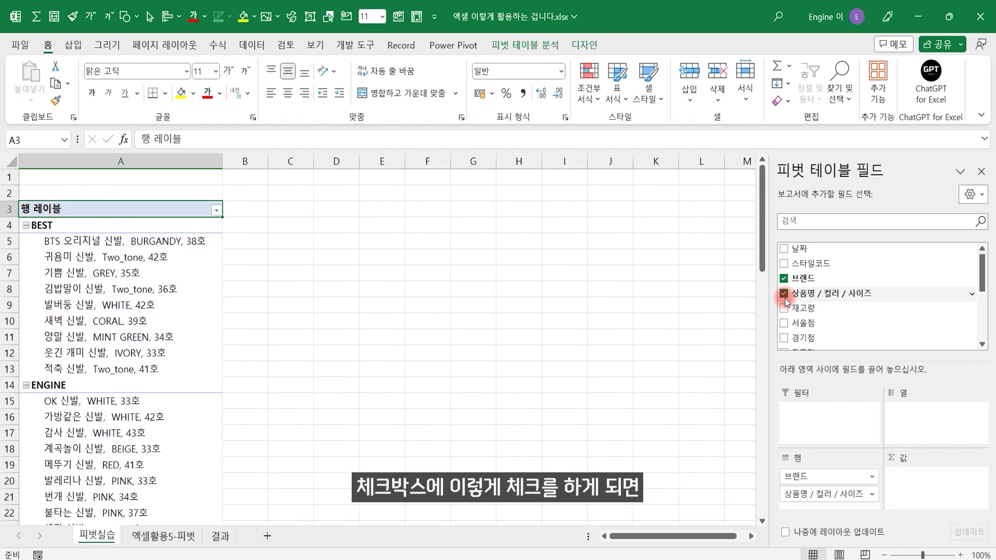
click(783, 309)
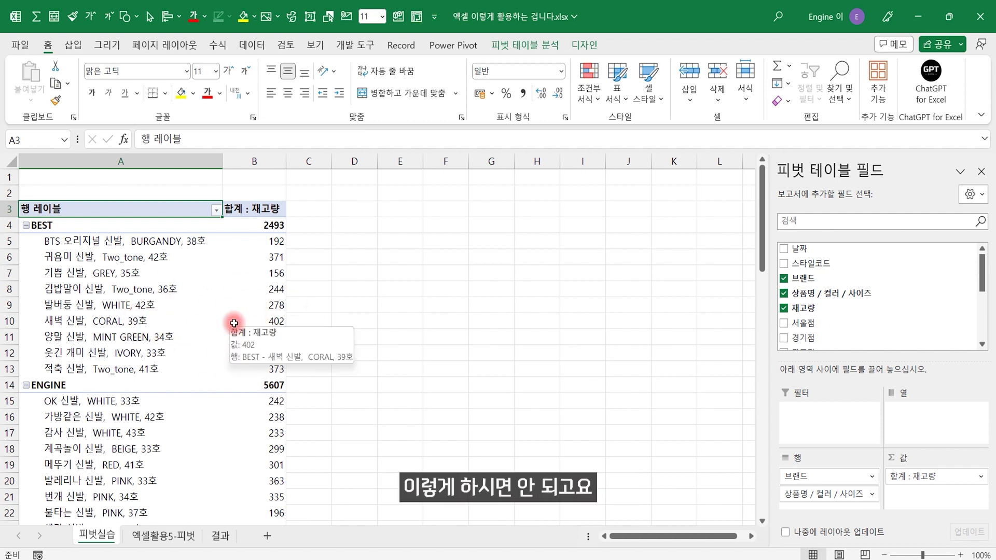
Clear all pivot fields, then put 브랜드 in Rows, adding and removing 상품명 / 컬러 / 사이즈.
drag(840, 473, 633, 404)
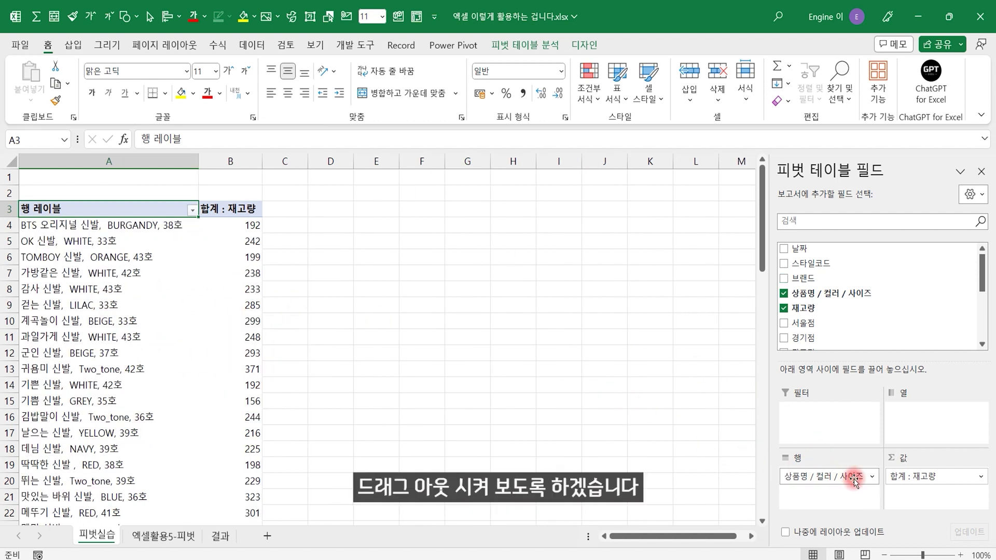
drag(850, 475, 713, 463)
drag(882, 476, 622, 402)
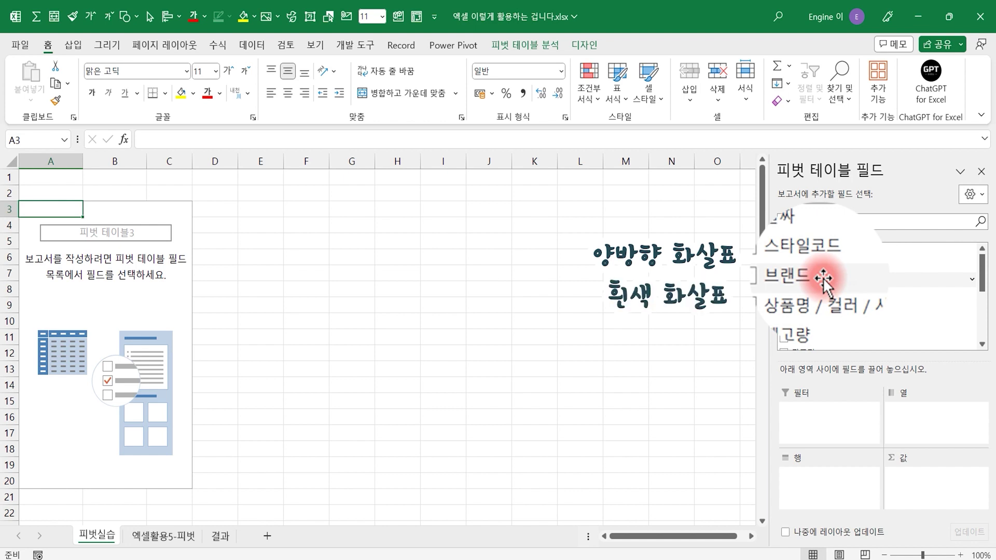
drag(823, 278, 825, 477)
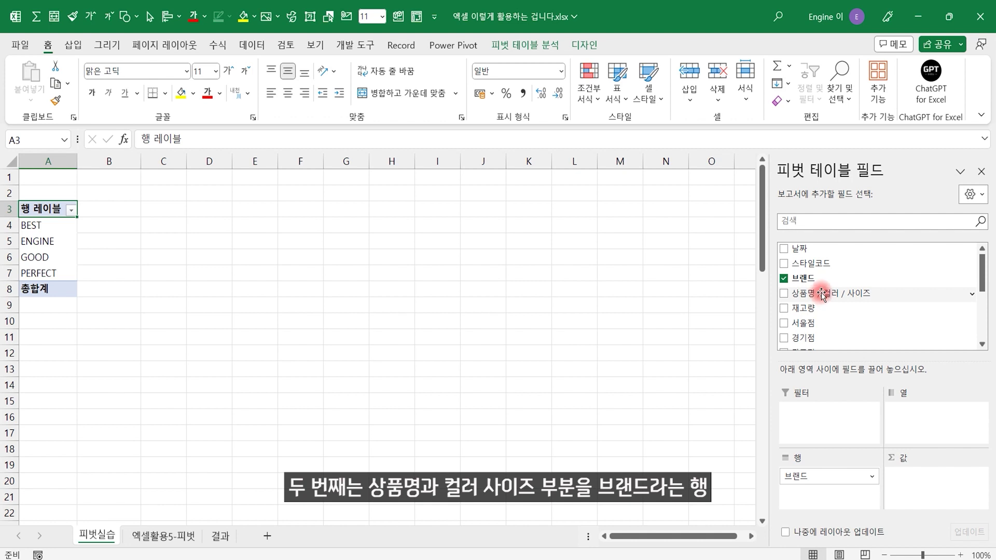
drag(830, 292, 826, 492)
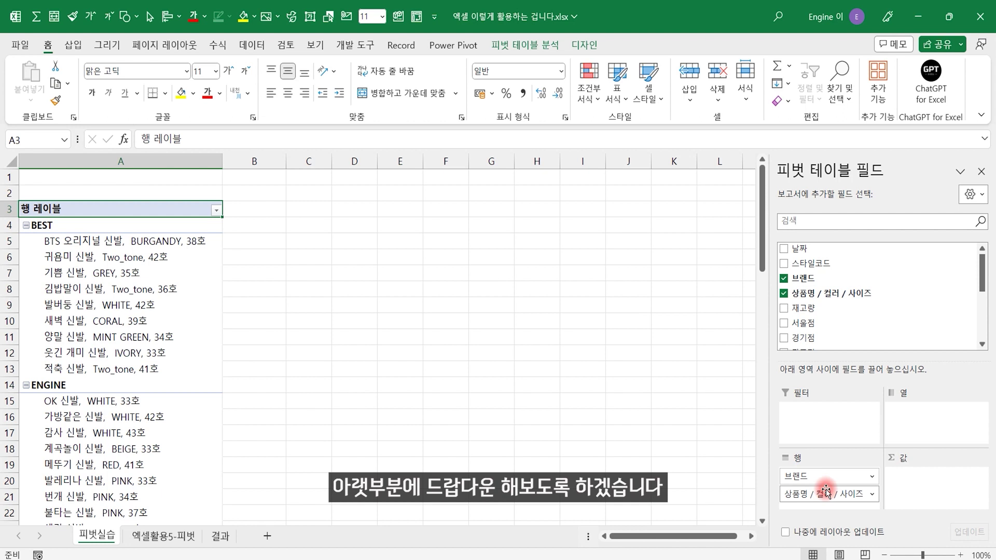
mouse_move(825, 491)
mouse_down()
mouse_move(718, 433)
mouse_move(707, 360)
mouse_up()
Add 스타일코드 to Rows above 브랜드 and check the brands nested under each style code.
drag(818, 265, 823, 494)
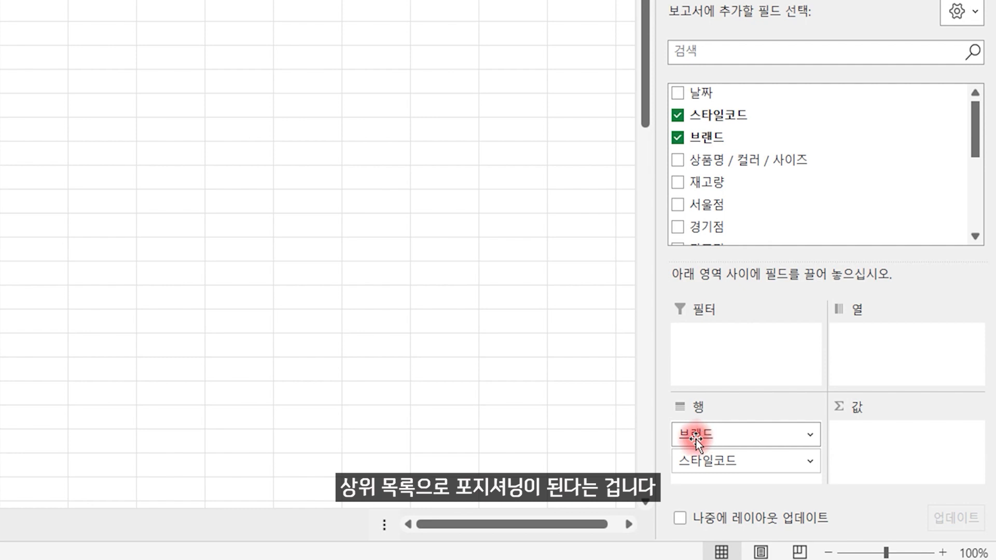
drag(742, 460, 745, 437)
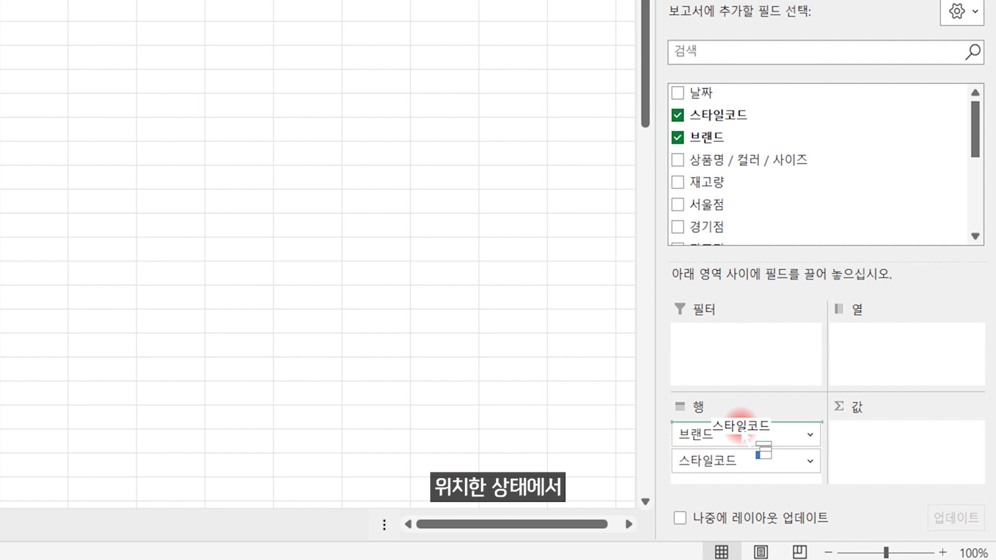
drag(745, 437, 741, 427)
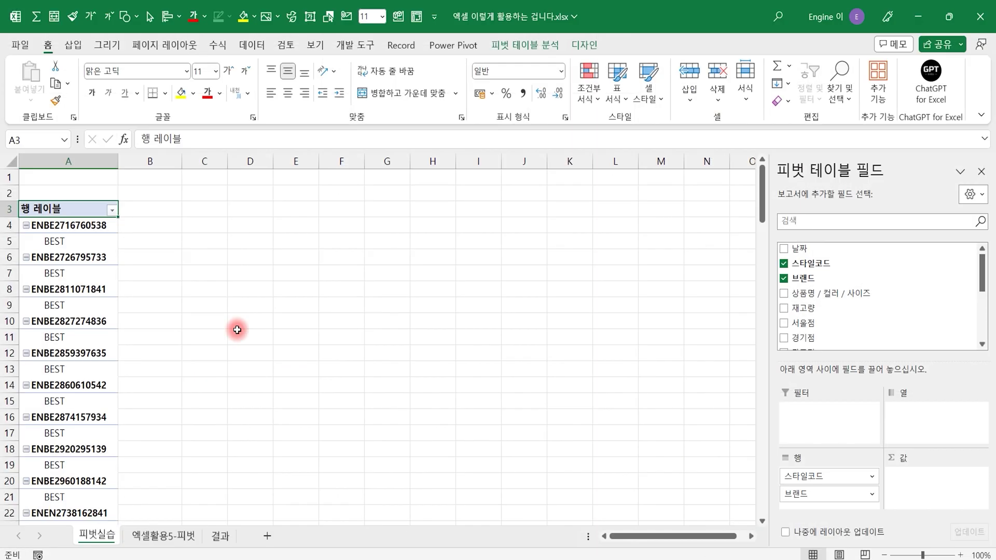
click(92, 228)
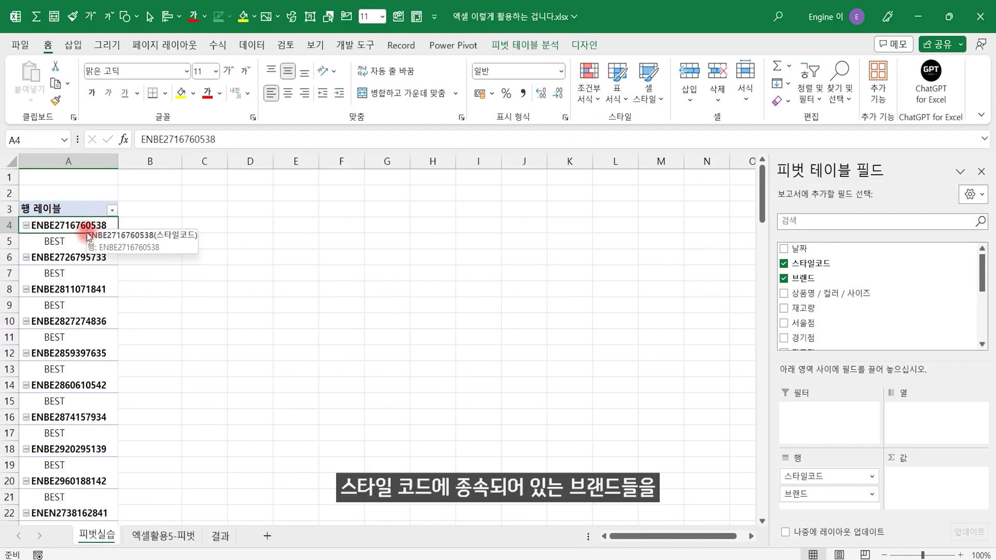
click(78, 241)
click(73, 276)
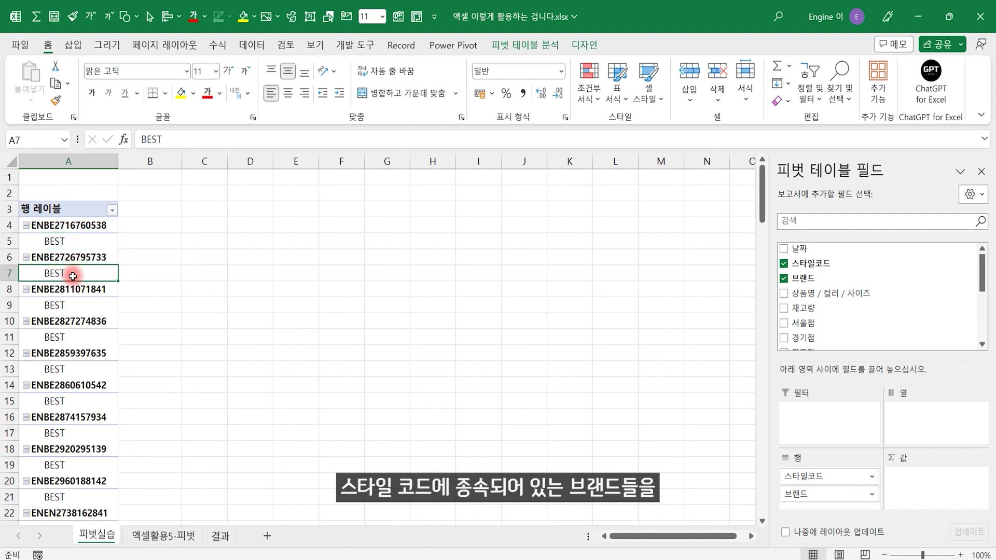
click(72, 305)
click(69, 336)
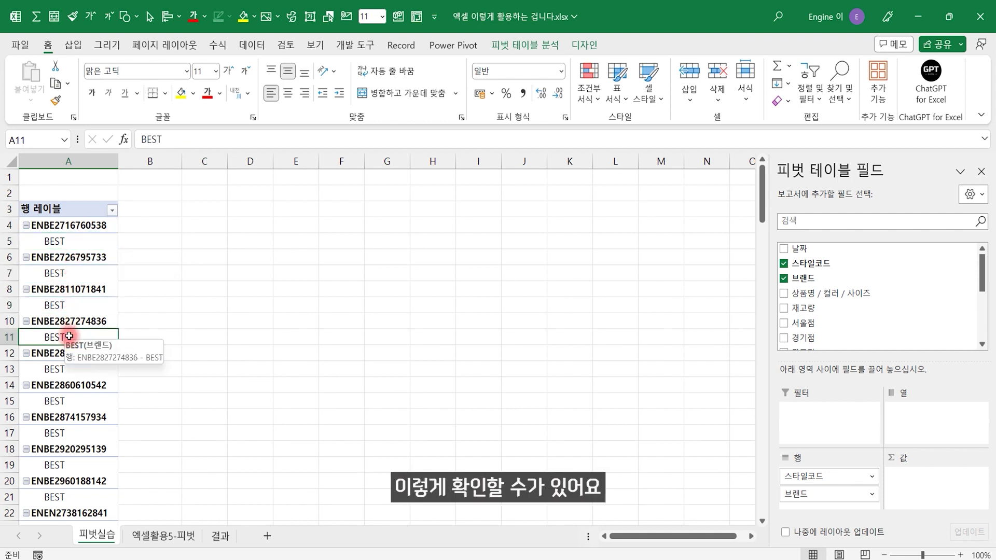
drag(812, 486, 812, 466)
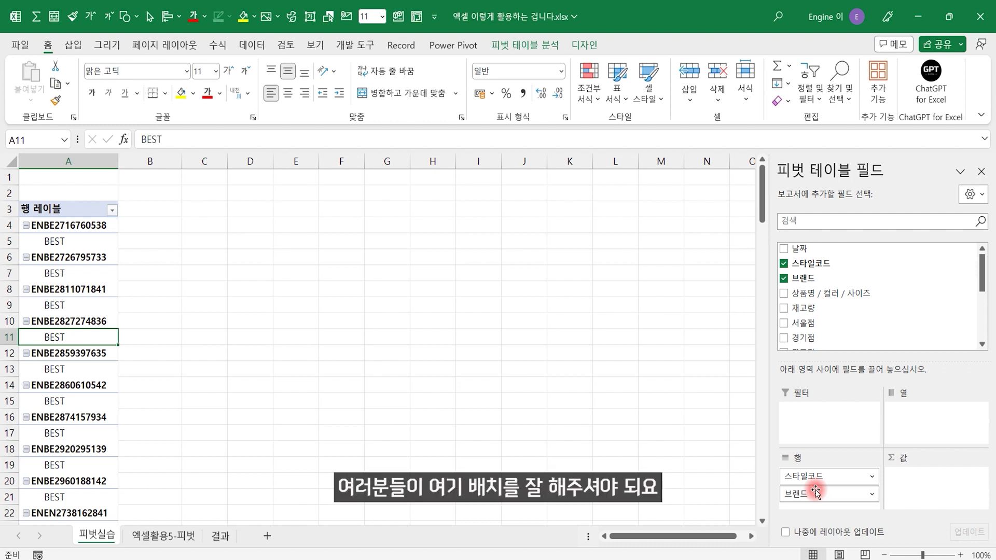
Nest 스타일코드 under 브랜드 in the rows and sum 재고량 in Values (BEST 2493, ENGINE 5607).
drag(816, 494, 819, 463)
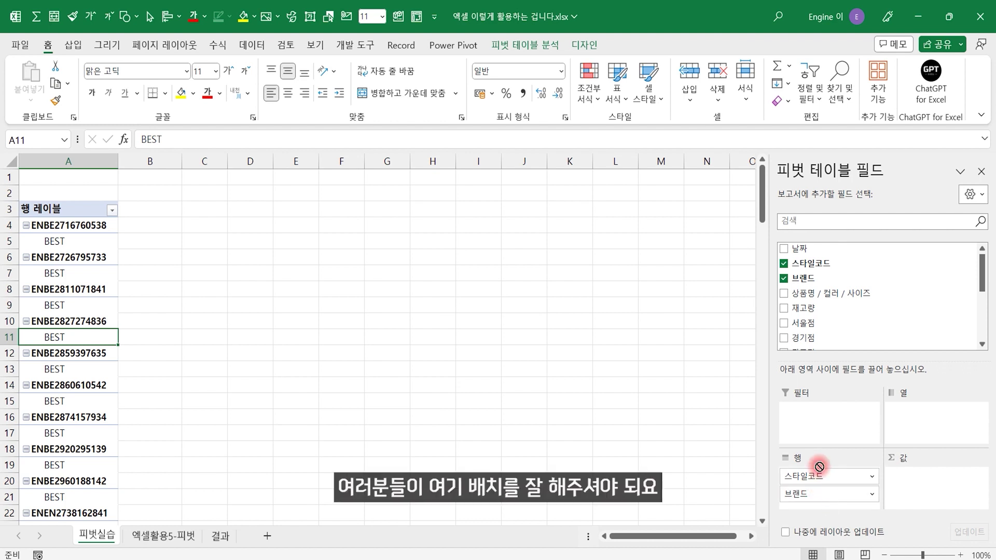
drag(819, 463, 821, 468)
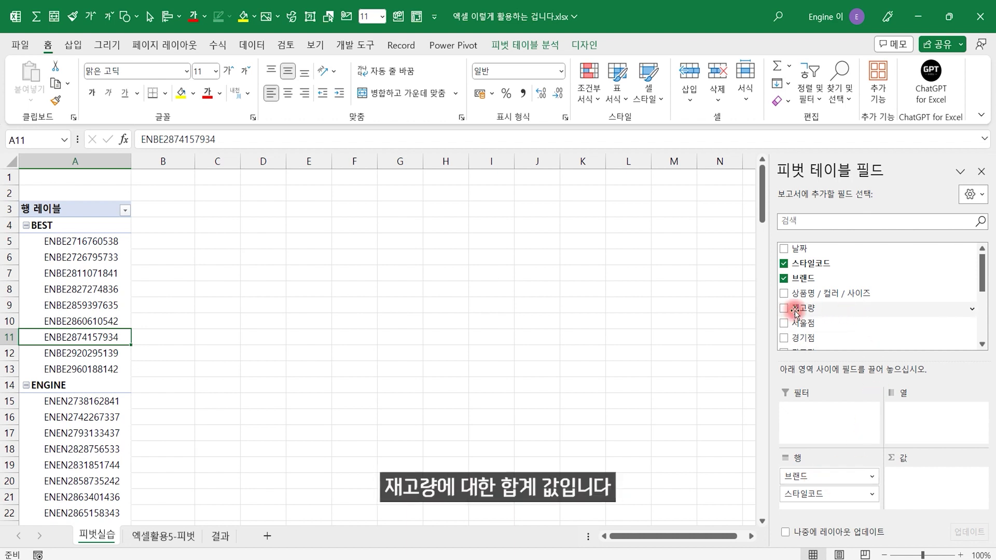
drag(811, 309, 949, 502)
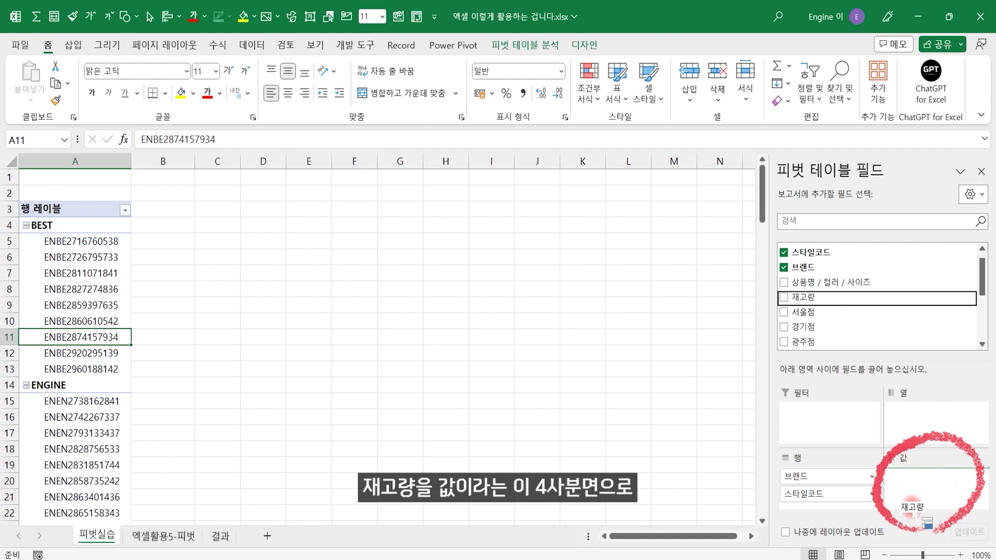
drag(949, 505, 940, 490)
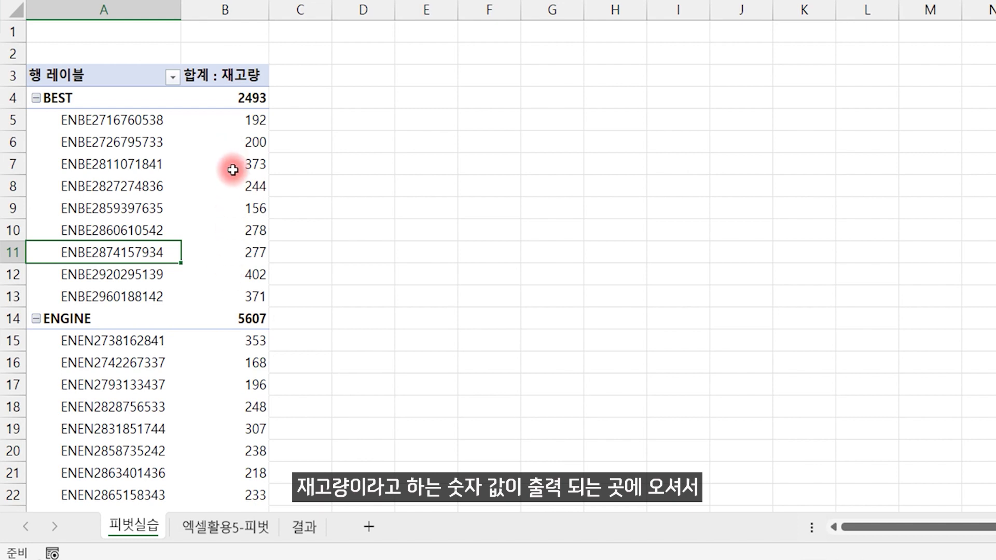
Change the 재고량 summary to 평균, giving BEST 277 and ENGINE 267.
click(238, 148)
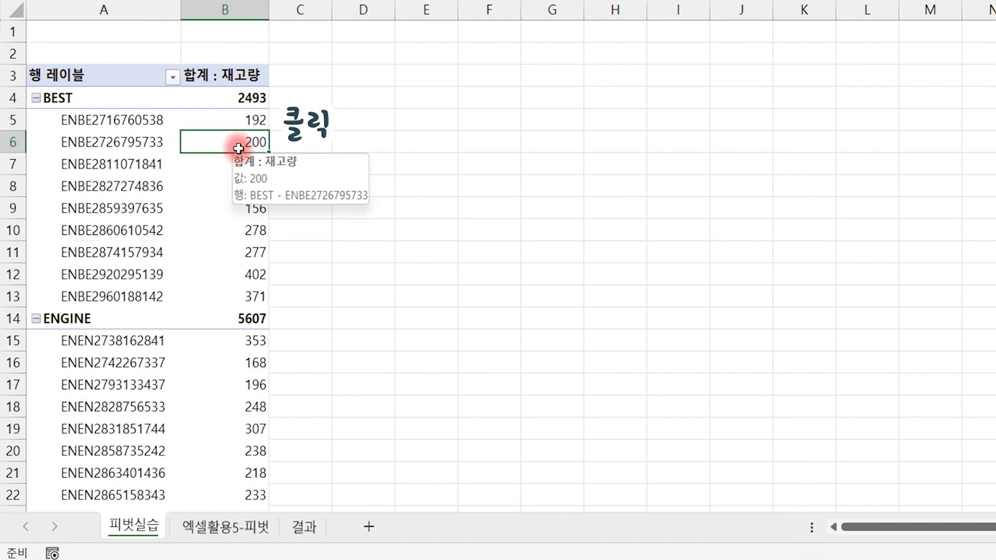
right_click(238, 148)
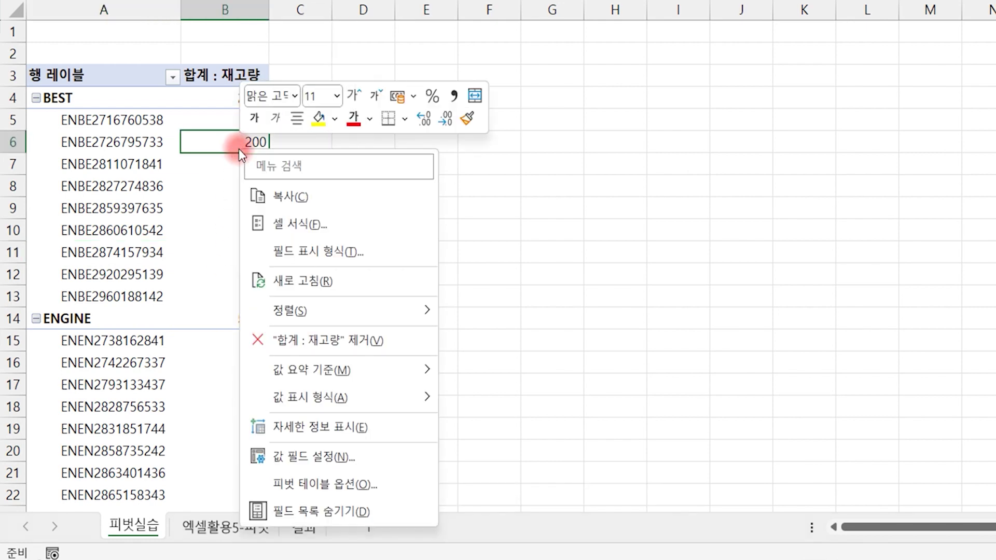
mouse_move(327, 370)
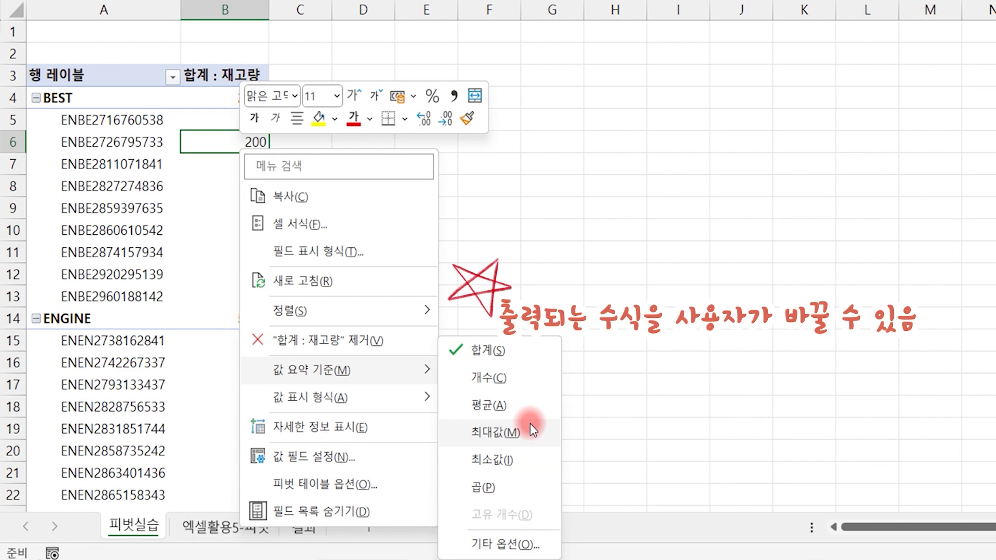
click(487, 405)
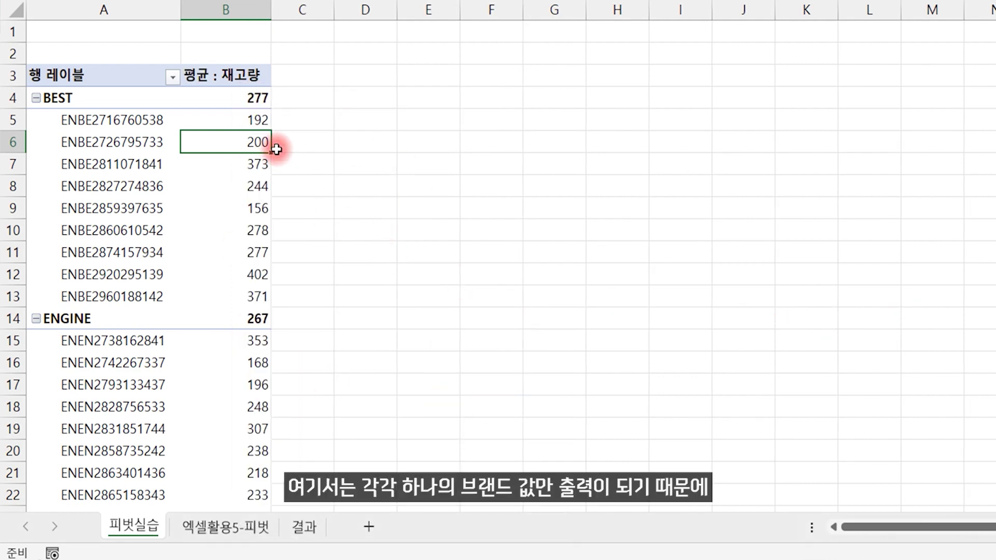
click(138, 120)
click(139, 152)
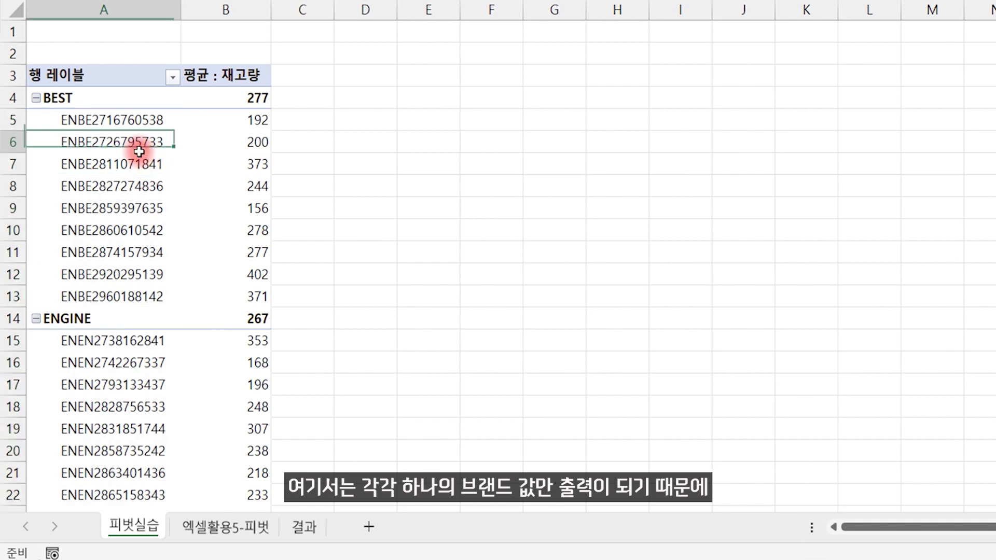
click(140, 161)
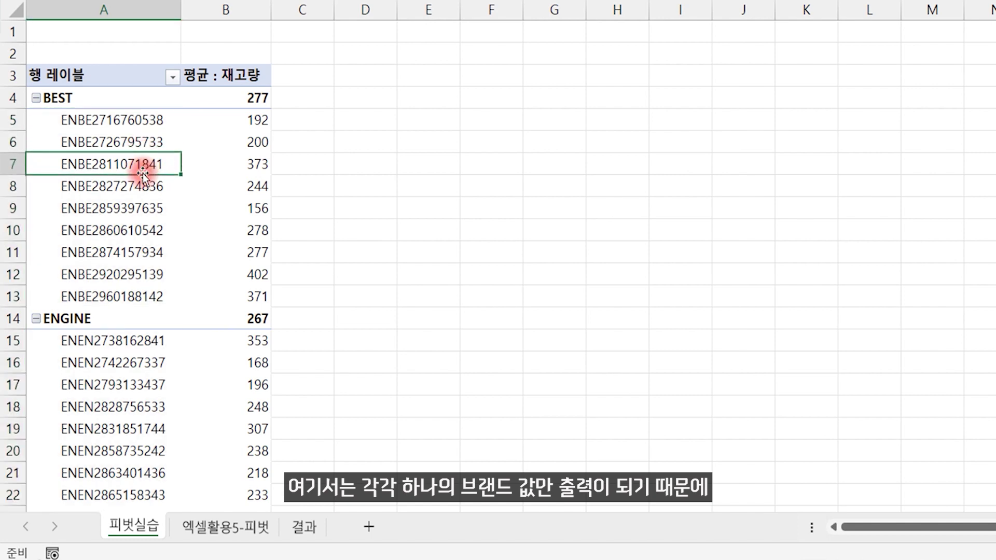
click(244, 119)
click(249, 149)
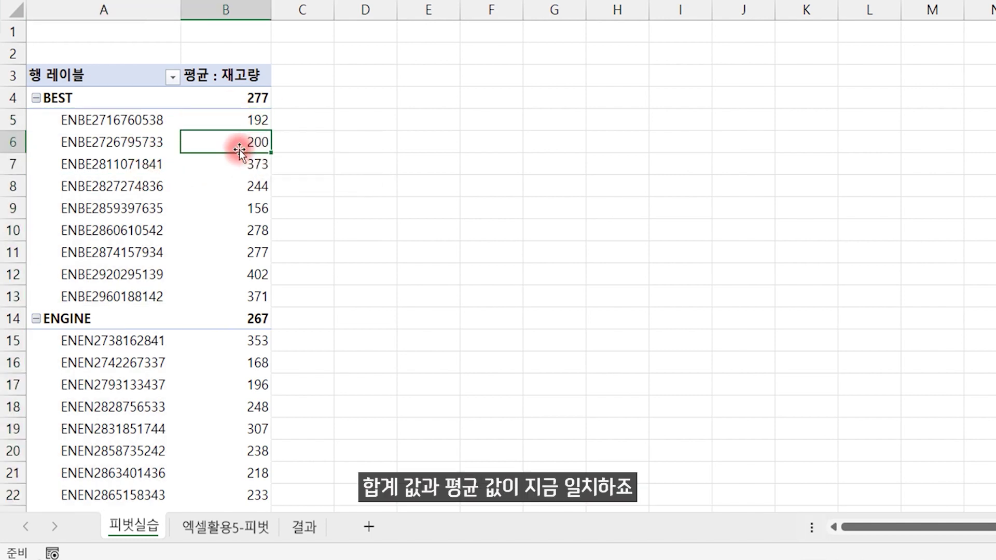
click(246, 125)
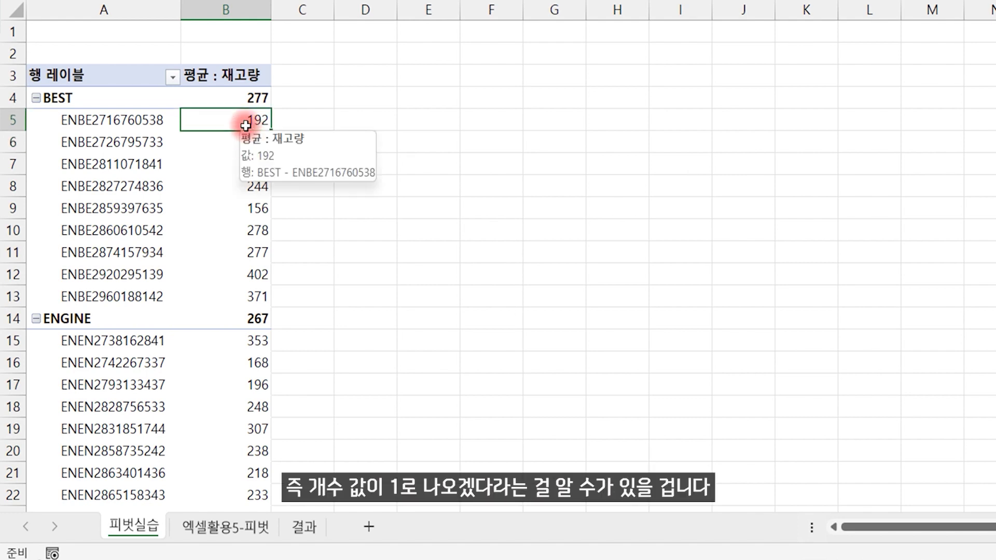
Summarize 재고량 by 개수 so the brands show BEST 9 and ENGINE 21.
right_click(246, 126)
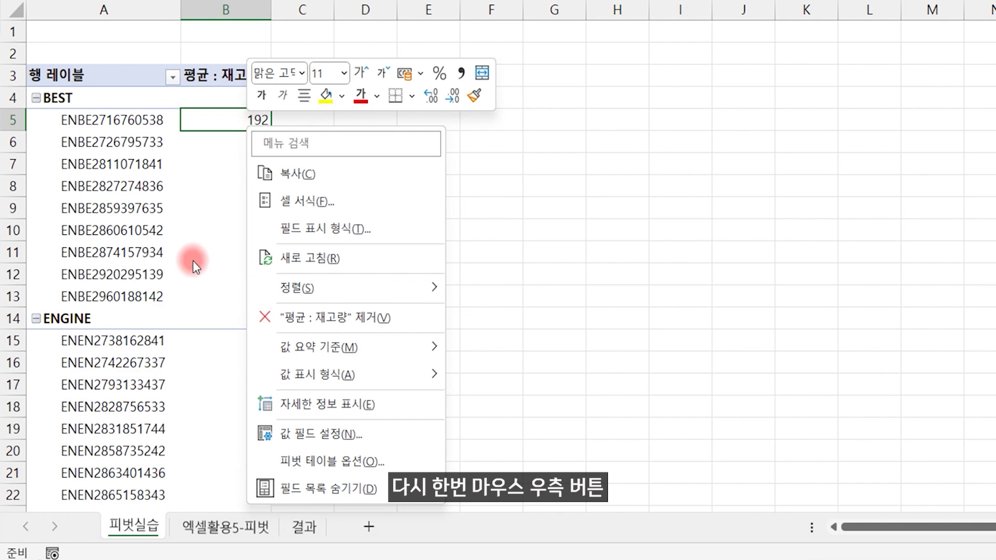
mouse_move(327, 347)
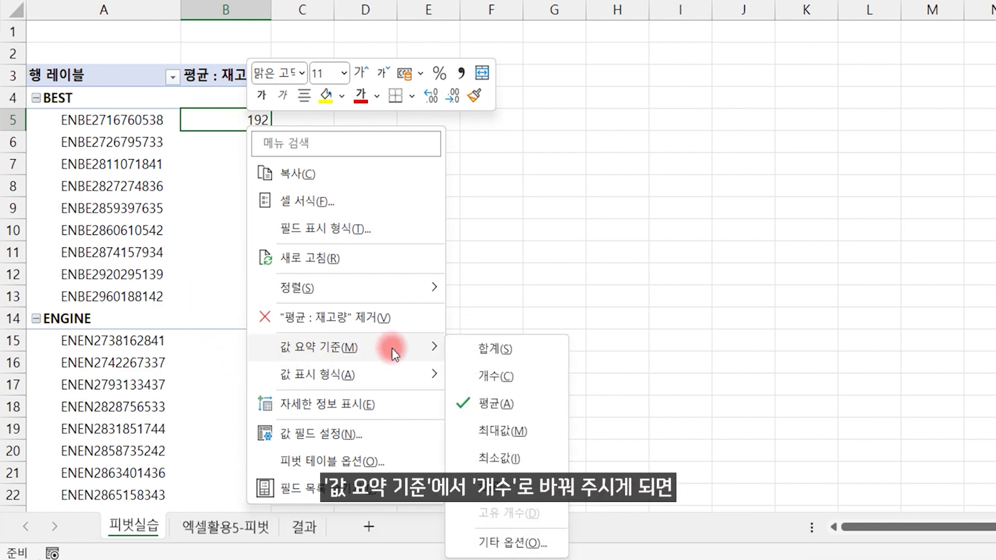
click(508, 376)
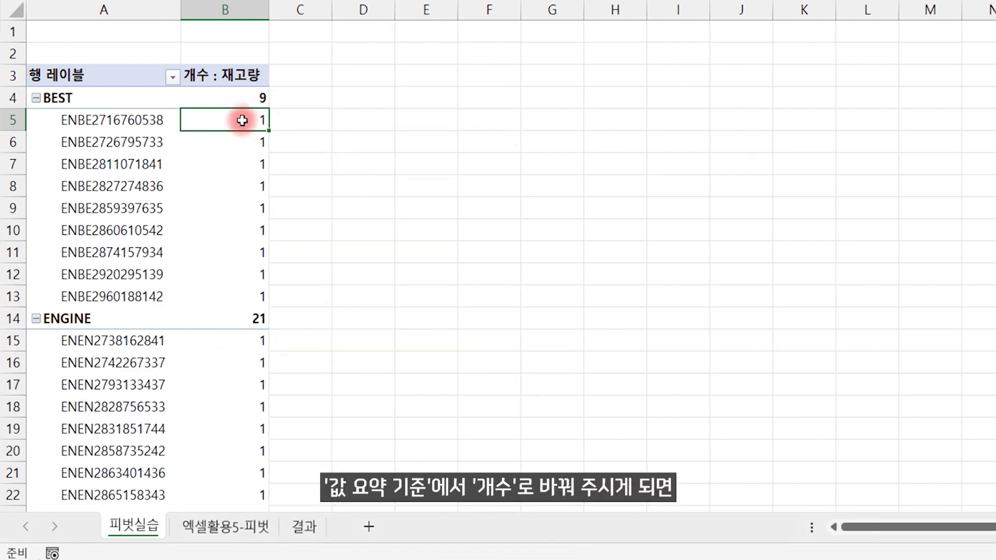
click(158, 125)
mouse_move(239, 120)
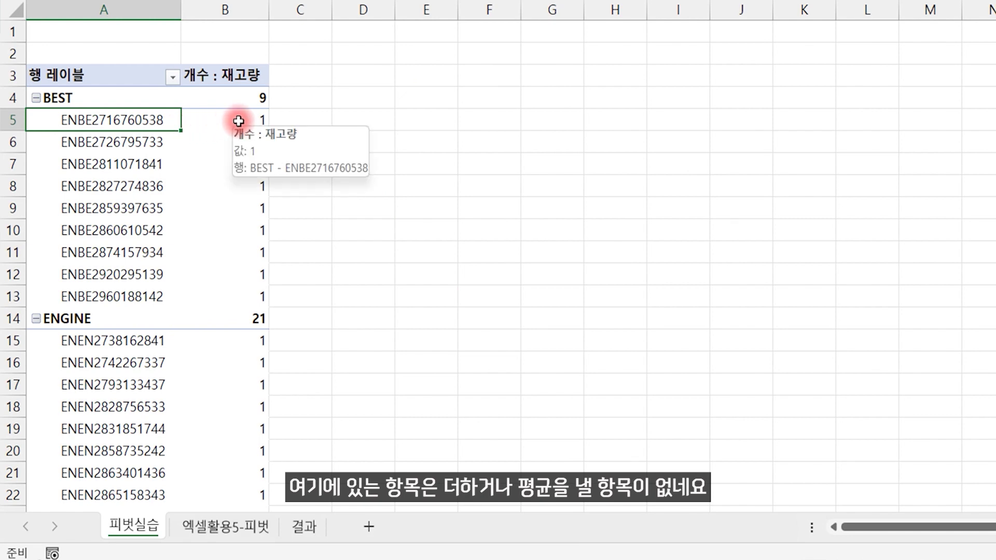
Check that each style code shows a count of 1 down column B.
click(239, 121)
click(228, 141)
click(231, 165)
click(237, 185)
click(238, 207)
click(240, 229)
click(240, 249)
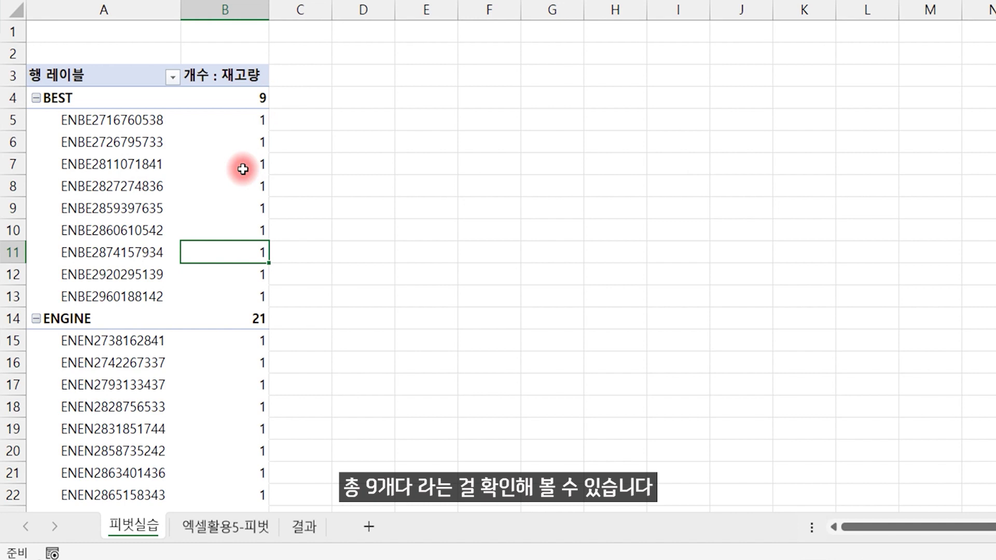
mouse_move(243, 164)
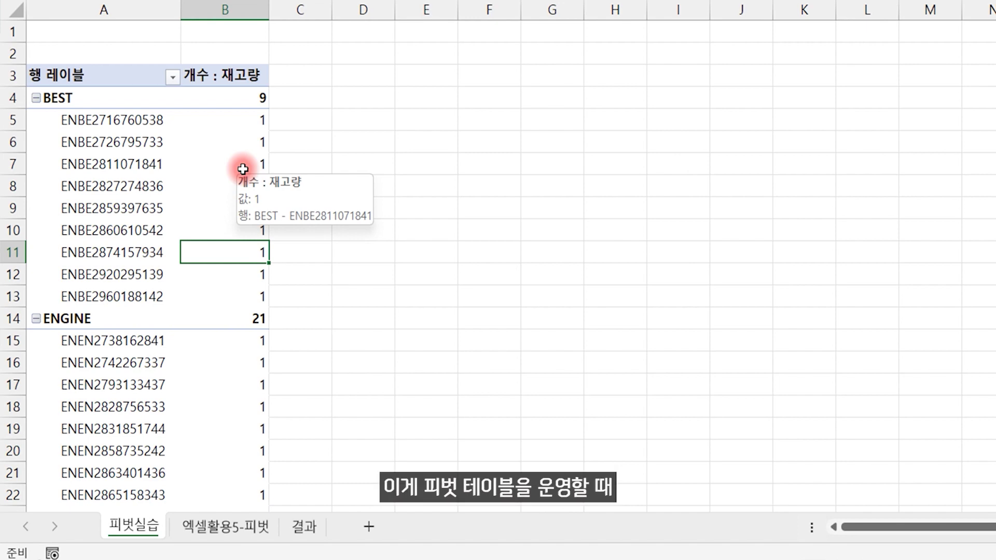
click(242, 166)
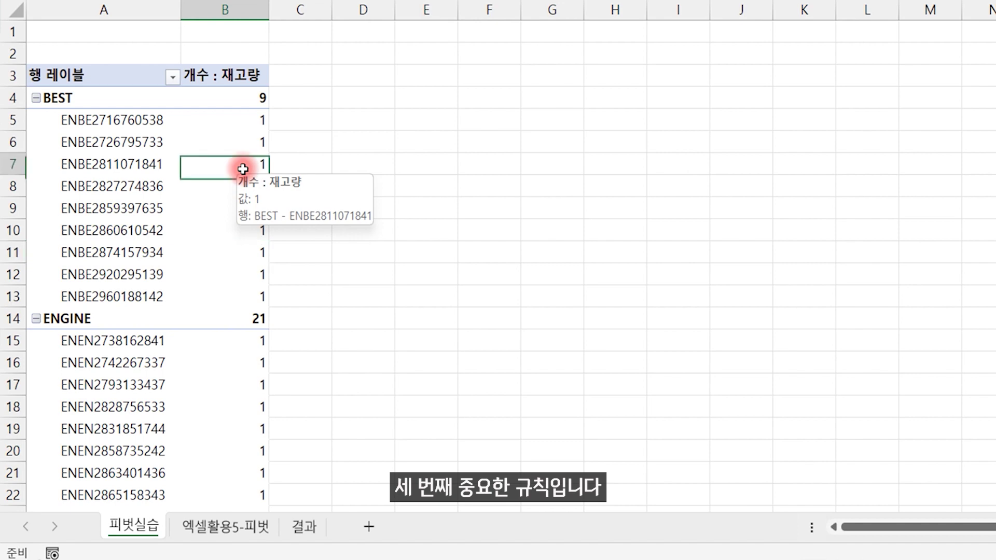
Return 재고량 to 합계 (BEST 2493, ENGINE 5607) and add 재고량 to Values a second time.
right_click(243, 166)
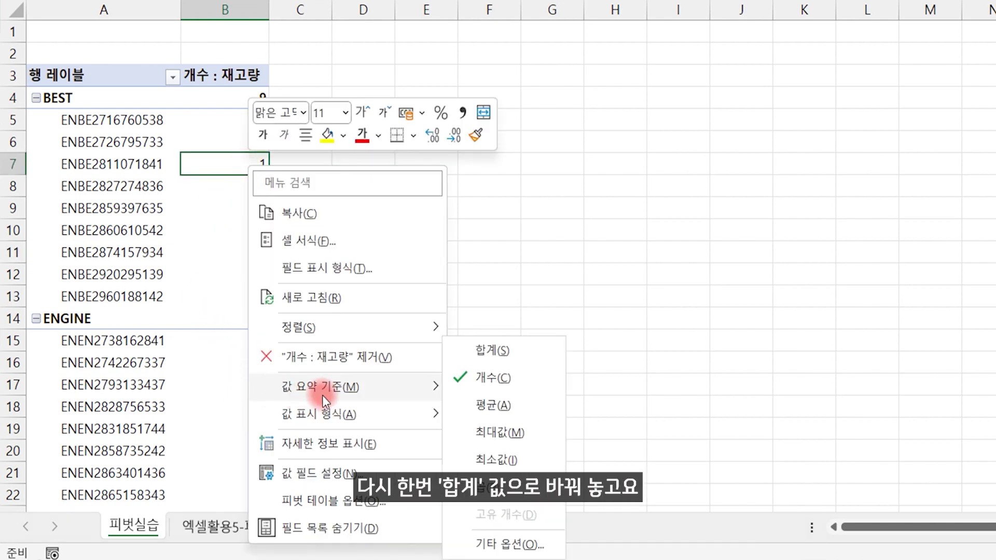
click(506, 350)
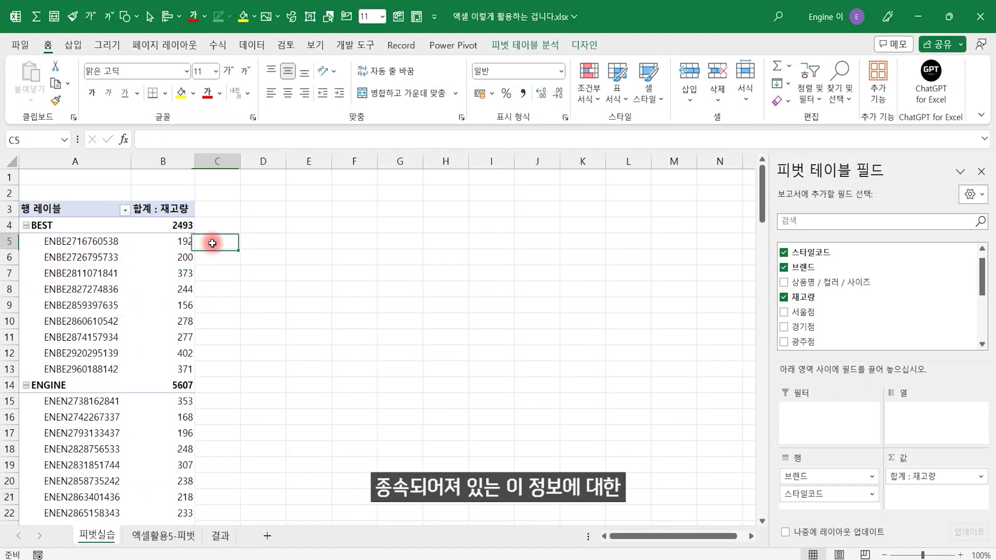
drag(217, 240, 223, 369)
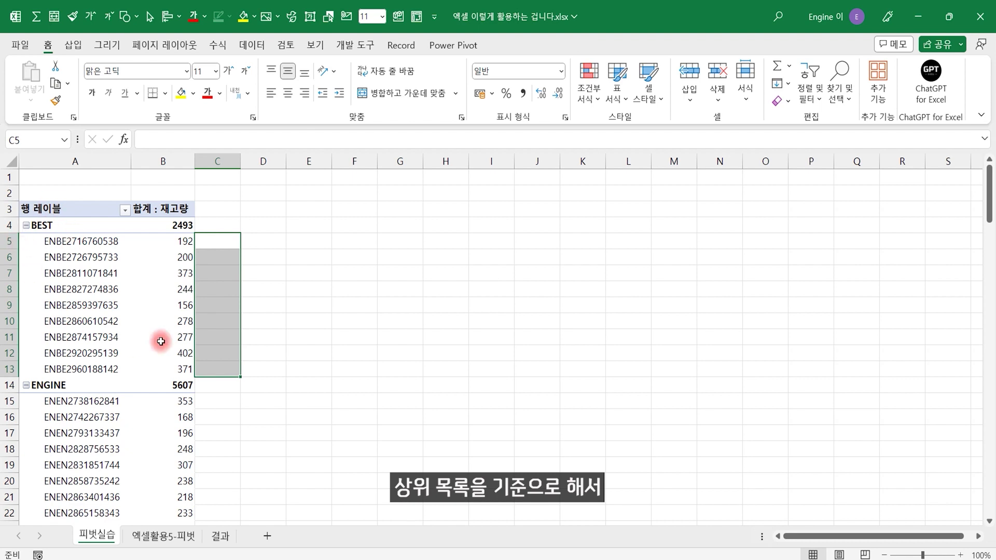
drag(211, 400, 213, 516)
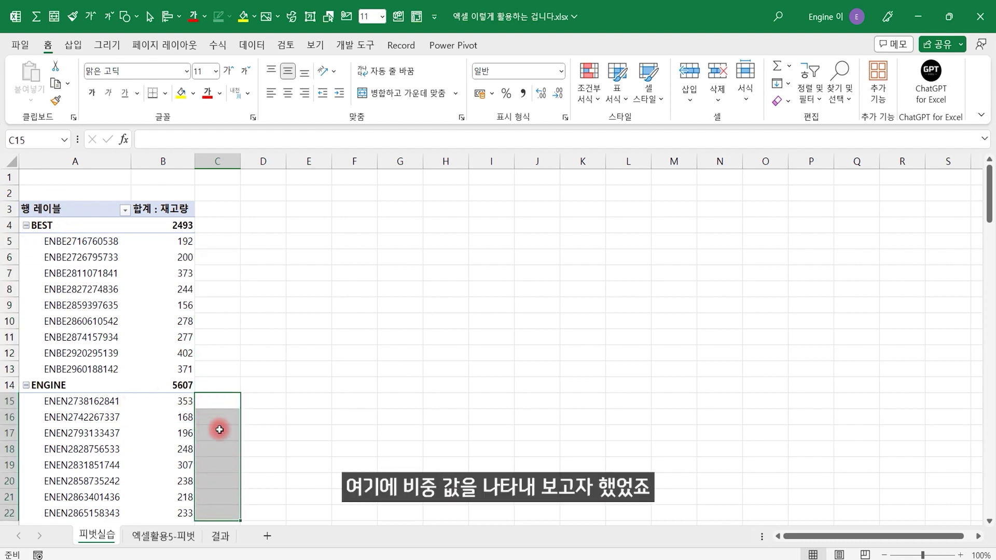
click(183, 269)
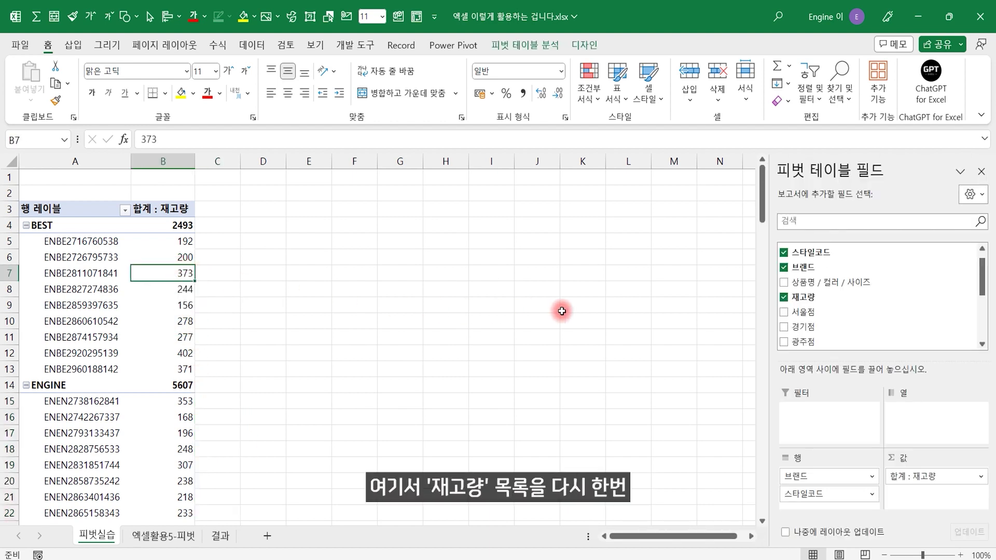
drag(805, 299, 930, 493)
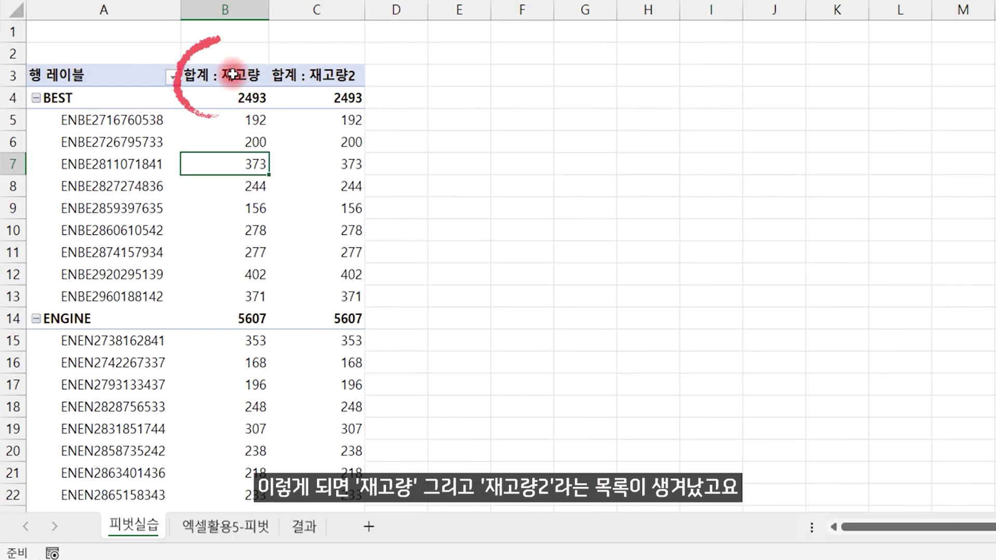
click(351, 74)
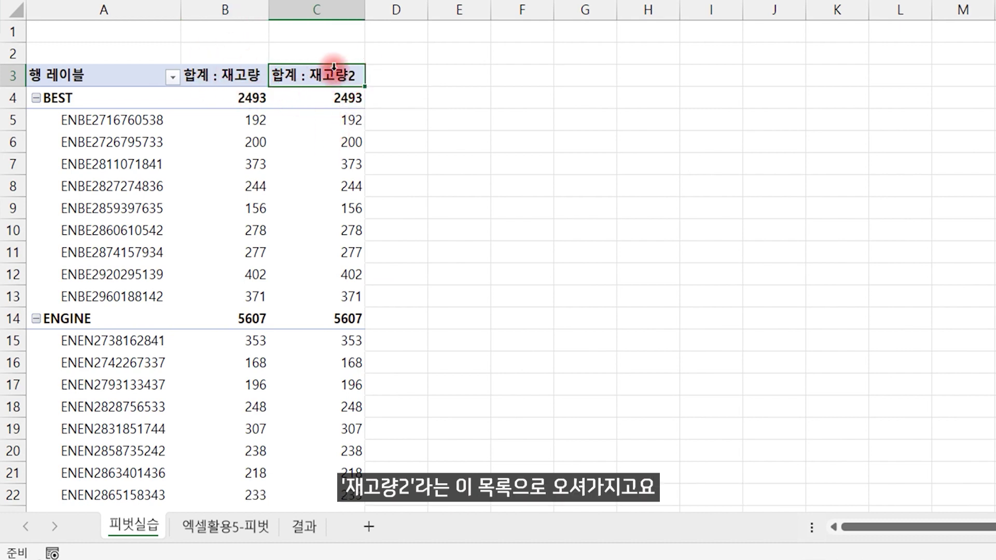
click(346, 139)
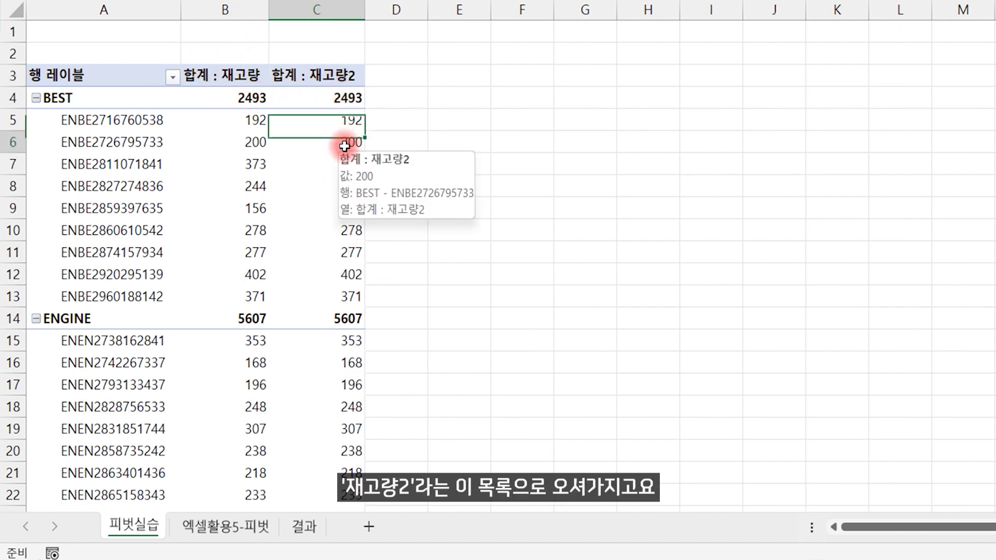
click(332, 213)
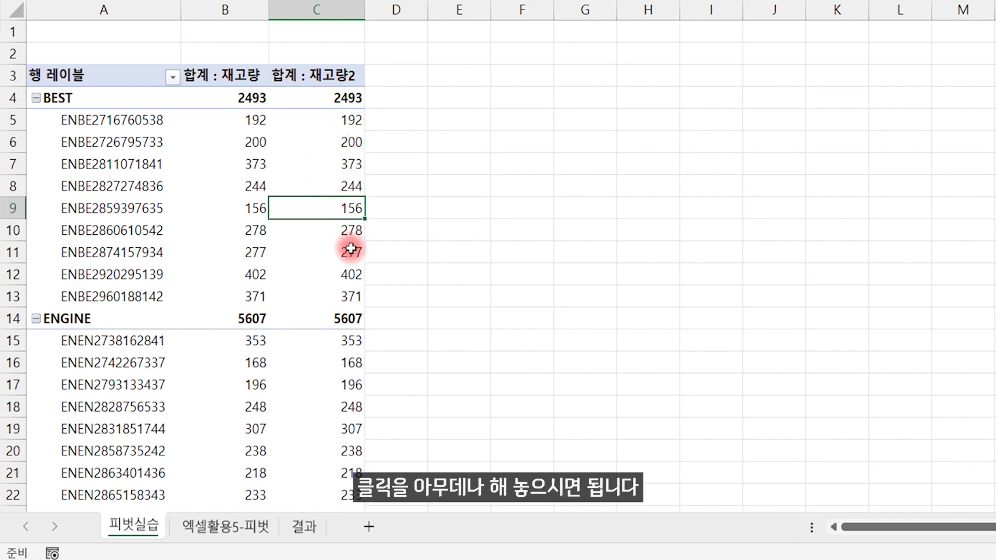
click(340, 253)
click(343, 165)
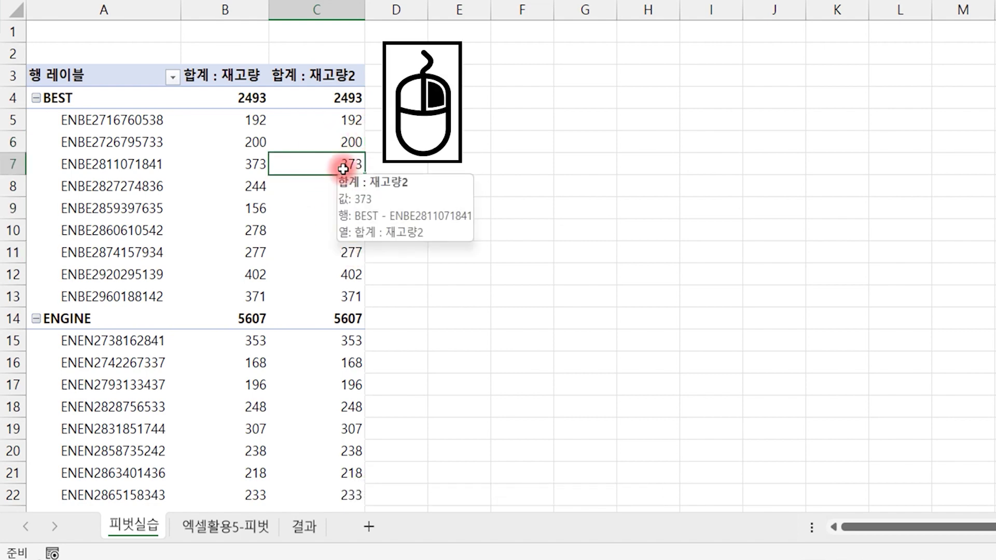
right_click(344, 169)
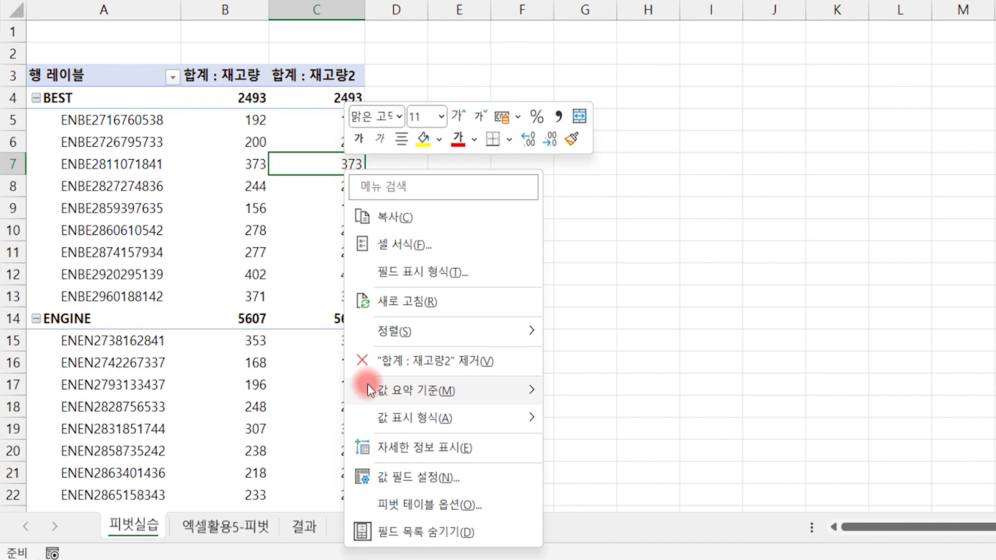
mouse_move(420, 418)
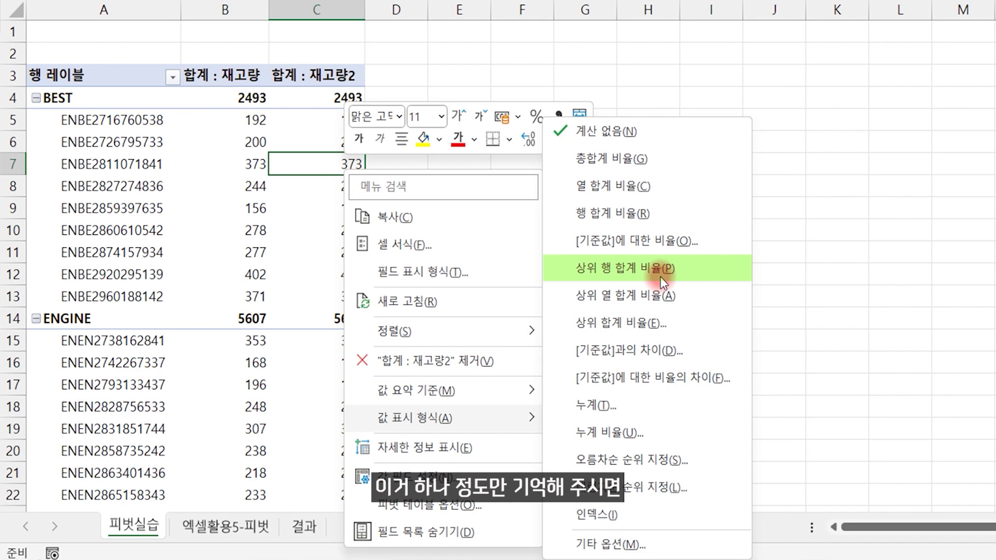
Show 재고량2 as 상위 행 합계 비율 (e.g., 14.96%) and confirm BEST items total 100%.
click(633, 278)
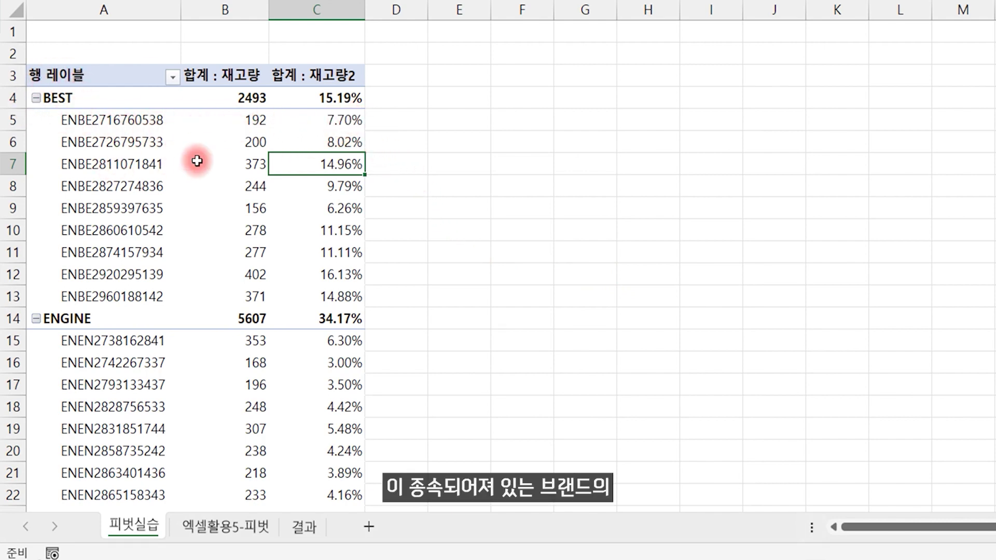
click(344, 119)
drag(346, 118, 345, 297)
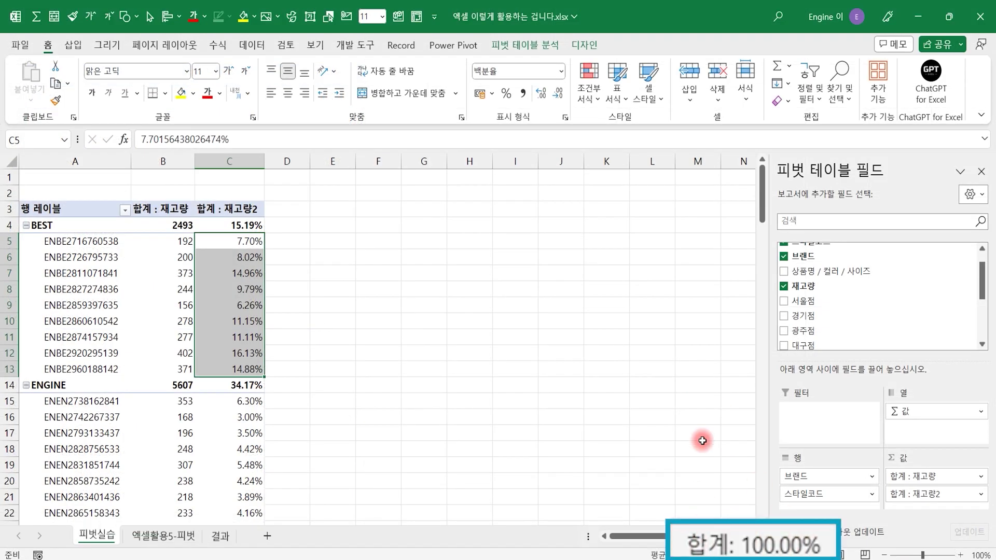
click(337, 289)
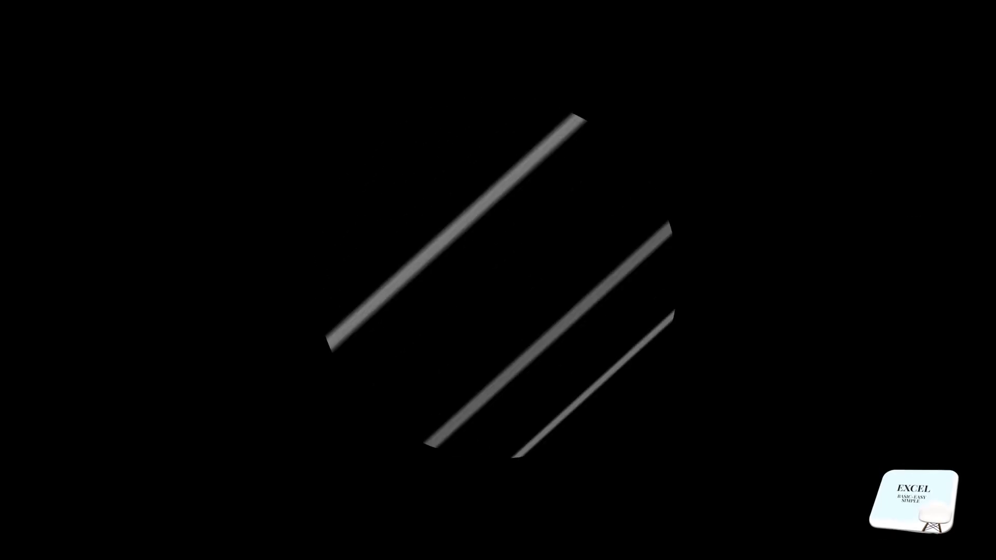